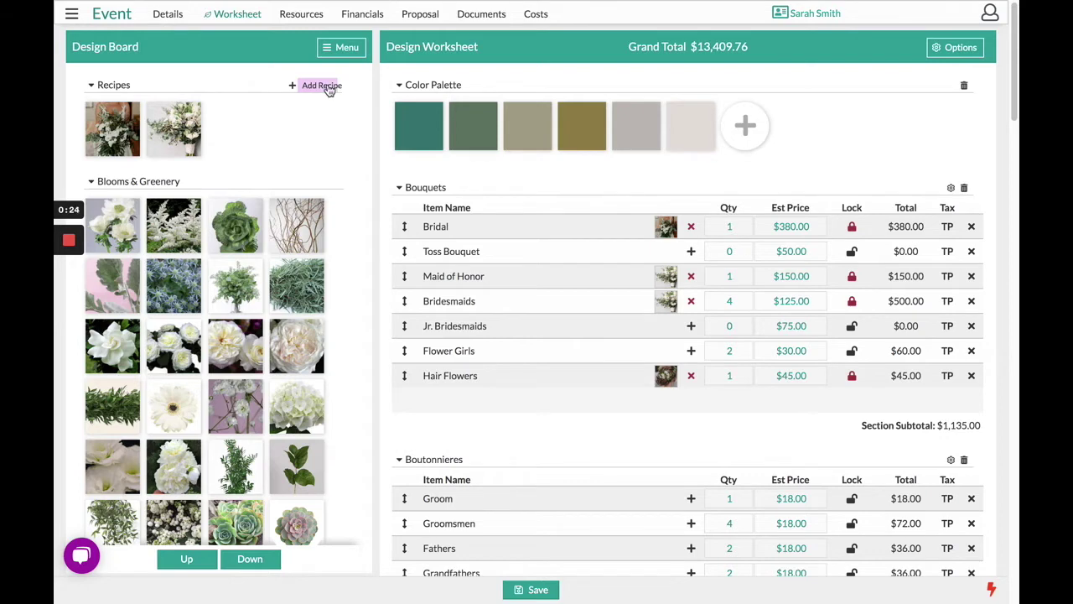
Begin a new Design Board recipe by bringing up the image file chooser with Add Recipe
{"action": "left_click", "coordinate": [329, 86]}
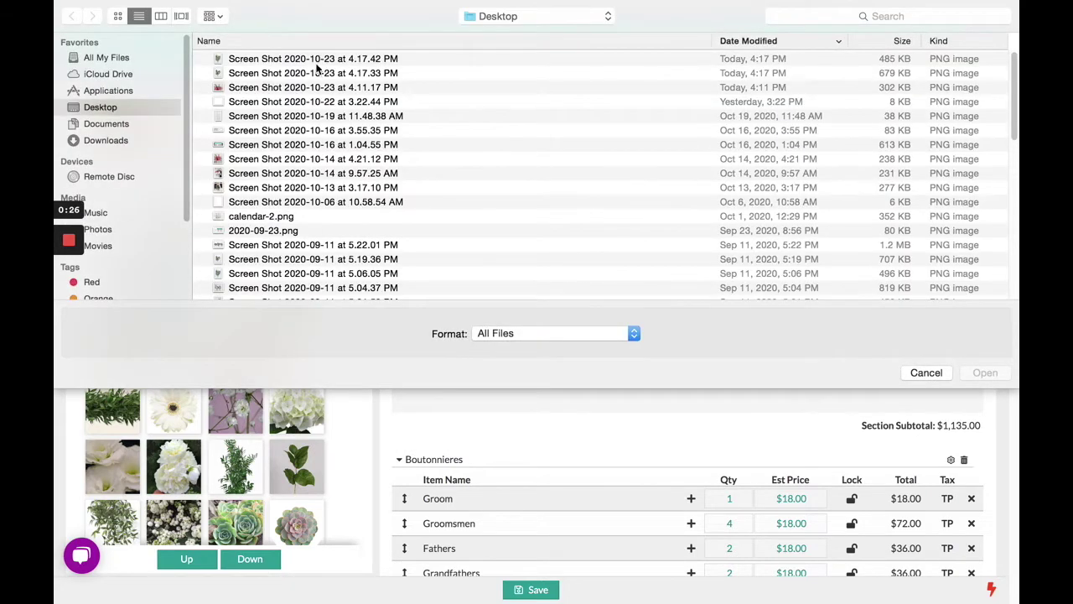
Load 'Screen Shot 2020-10-23 at 4.17.42 PM' as a third recipe and preview it
{"action": "left_click", "coordinate": [322, 60]}
{"action": "left_click", "coordinate": [1000, 374]}
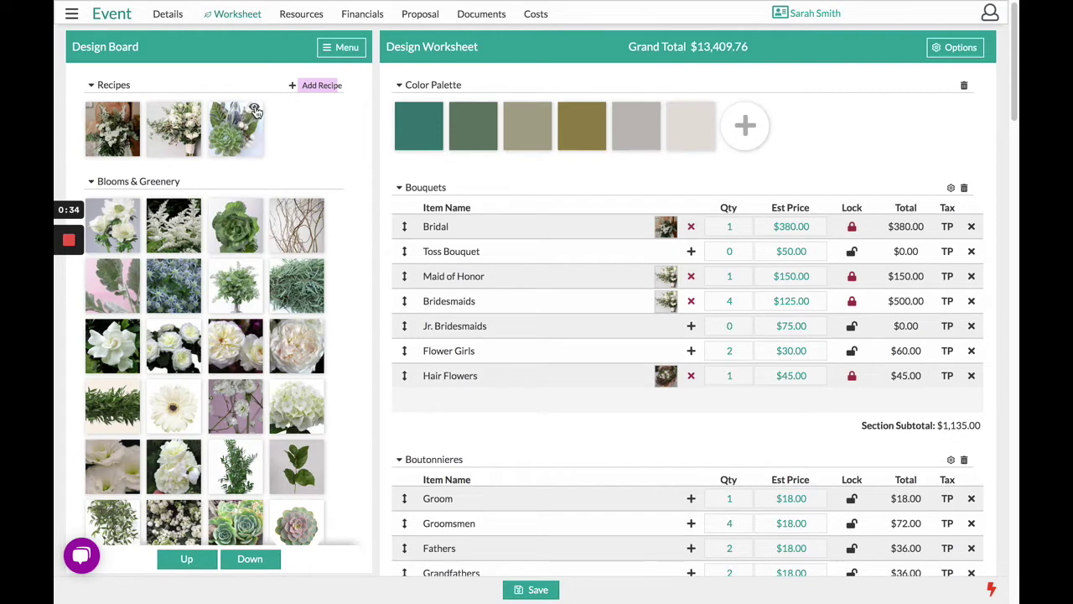
{"action": "left_click", "coordinate": [256, 112]}
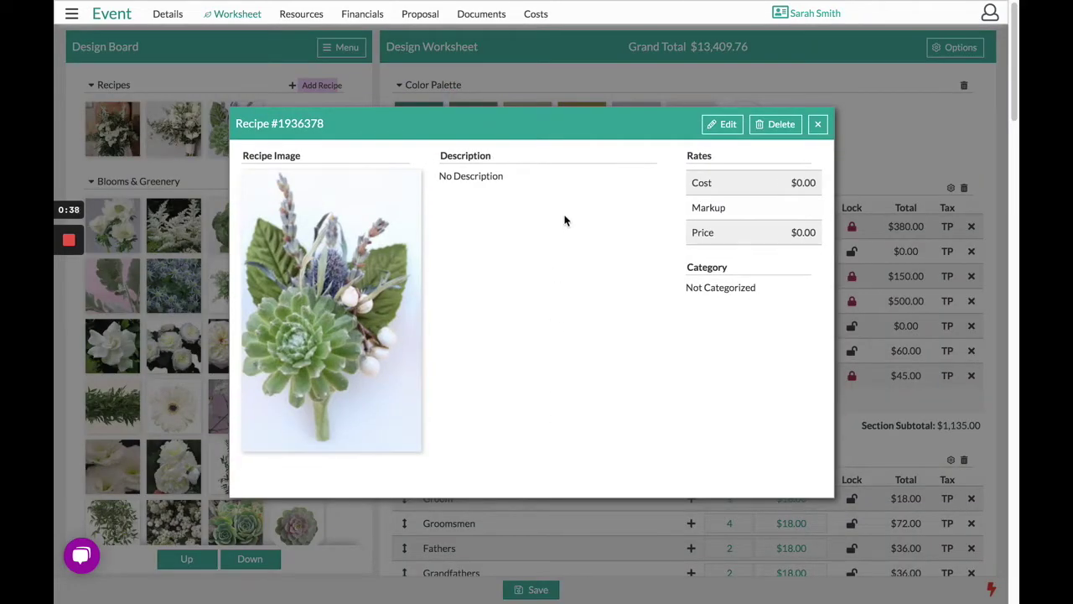
{"action": "left_click", "coordinate": [819, 124]}
{"action": "scroll", "coordinate": [853, 194], "scroll_direction": "down", "scroll_amount": 1}
Apply the succulent recipe to the Groom row and add 1 Succulents ingredient at $10.60
{"action": "scroll", "coordinate": [856, 195], "scroll_direction": "down", "scroll_amount": 3}
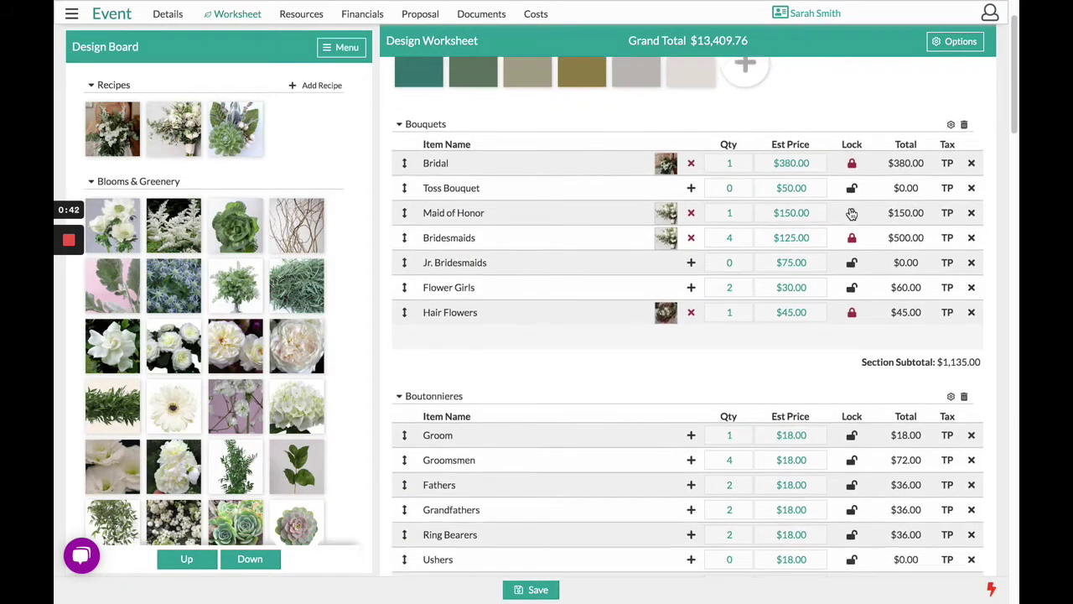
{"action": "left_click_drag", "start_coordinate": [239, 136], "coordinate": [626, 349]}
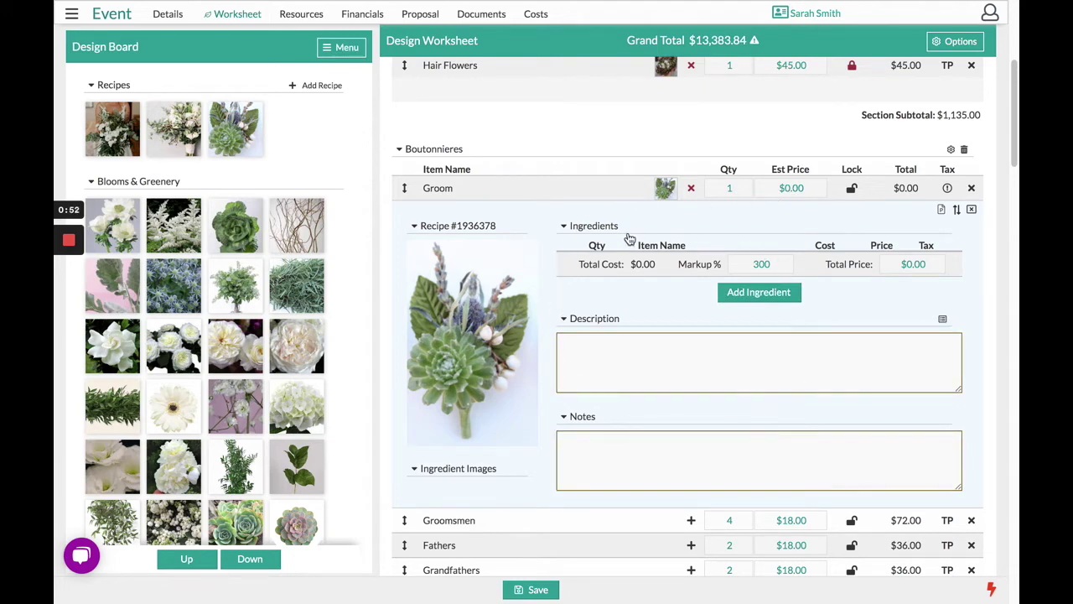
{"action": "left_click_drag", "start_coordinate": [221, 531], "coordinate": [676, 270]}
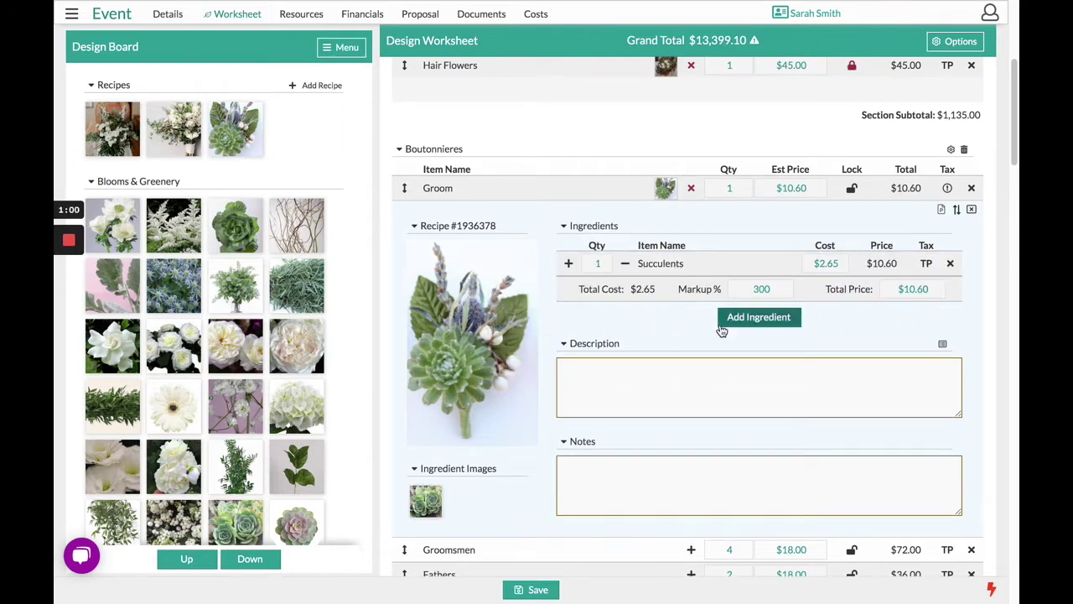
Add Eryngium Blue Bell 60cm, Salal Tips and Snowberries White to the Groom recipe
{"action": "left_click", "coordinate": [743, 324]}
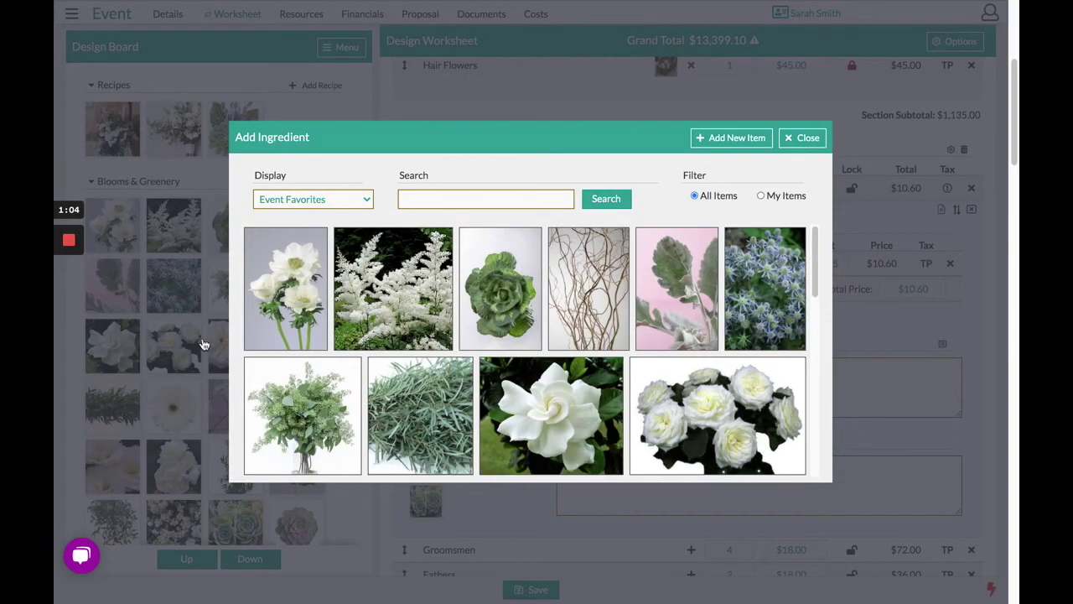
{"action": "mouse_move", "coordinate": [743, 294]}
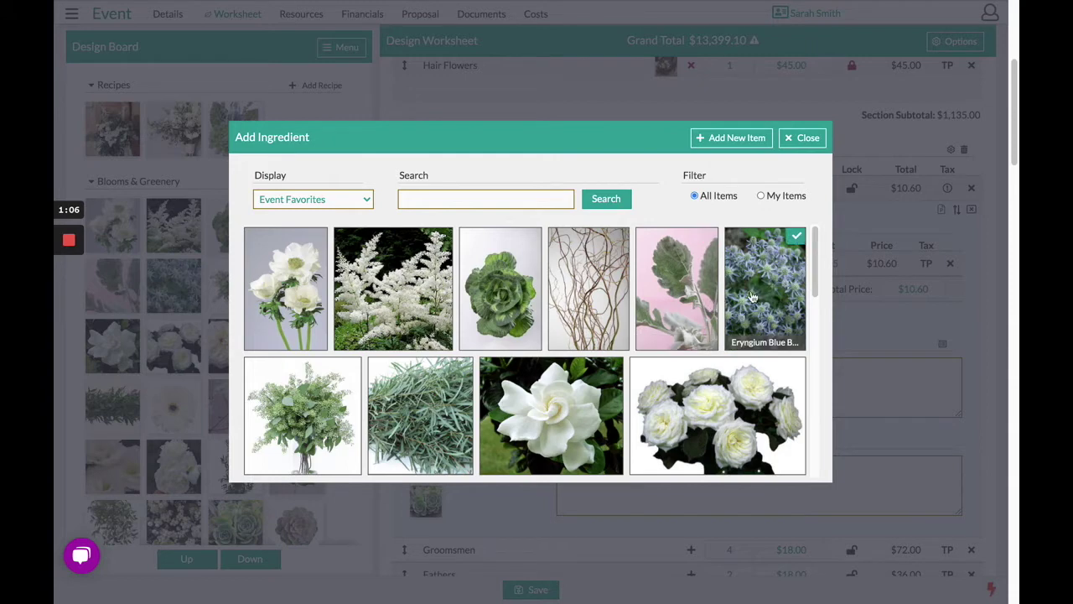
{"action": "scroll", "coordinate": [584, 380], "scroll_direction": "down", "scroll_amount": 4}
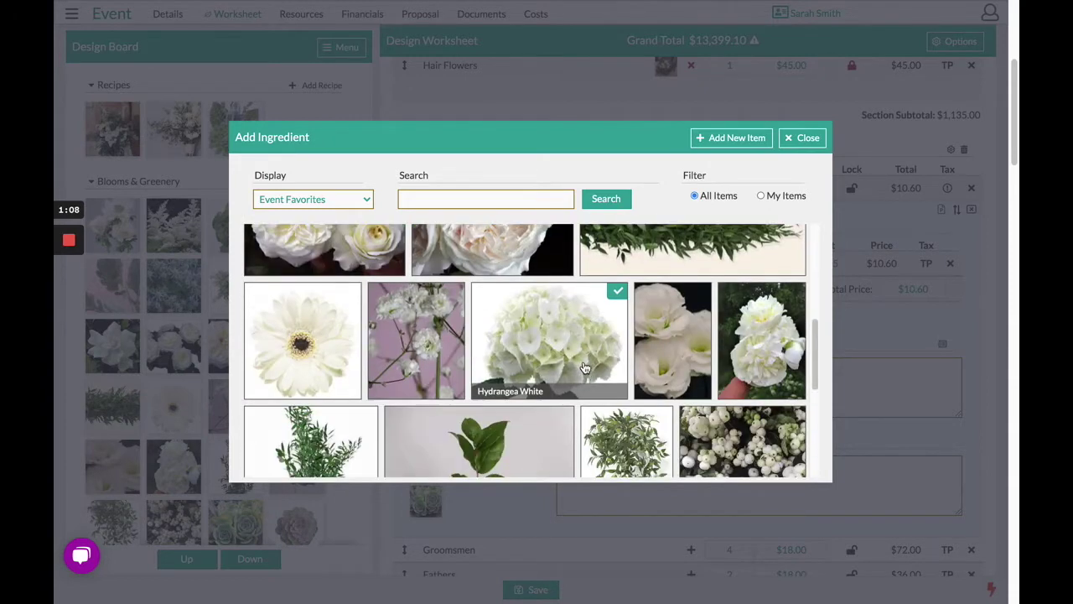
{"action": "scroll", "coordinate": [585, 379], "scroll_direction": "down", "scroll_amount": 3}
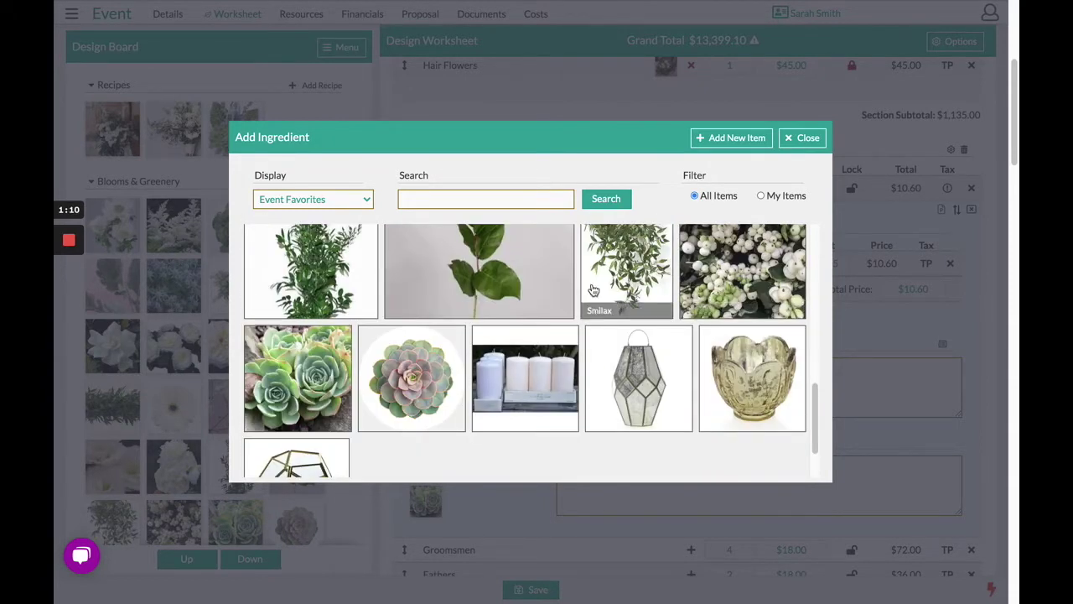
{"action": "left_click", "coordinate": [914, 343]}
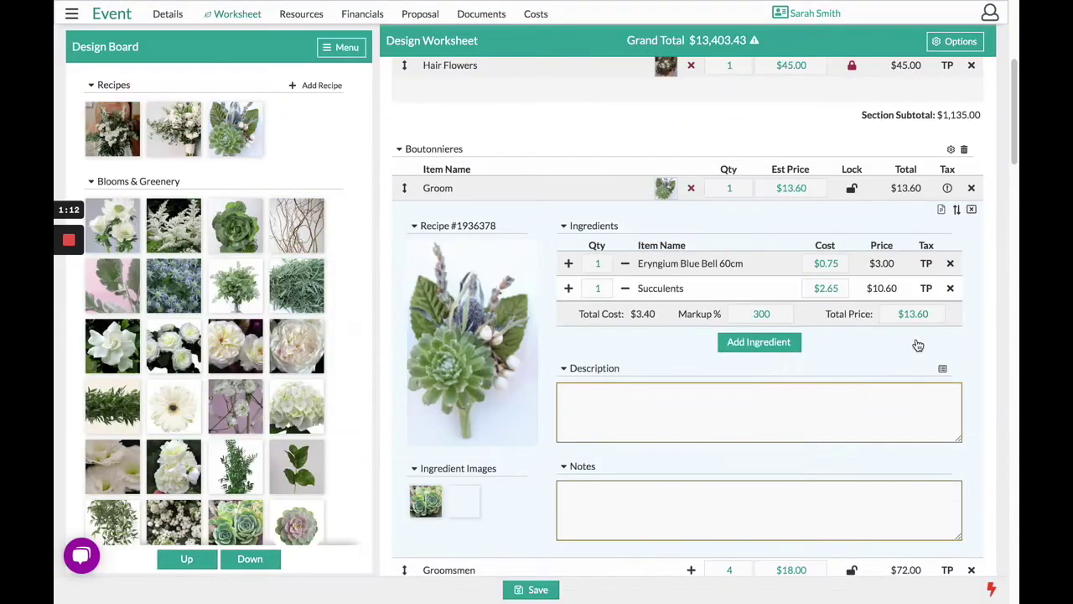
Set the Eryngium Blue Bell quantity to 0.5, bringing the price to $21.70
{"action": "left_click", "coordinate": [605, 263]}
{"action": "type", "text": "0.5"}
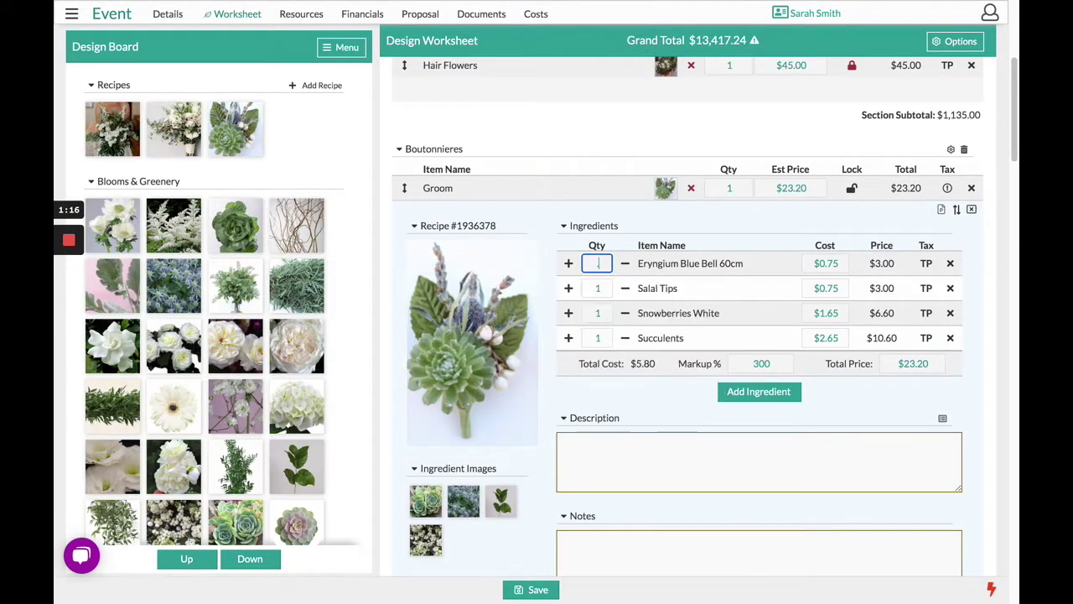
{"action": "key", "text": "Return"}
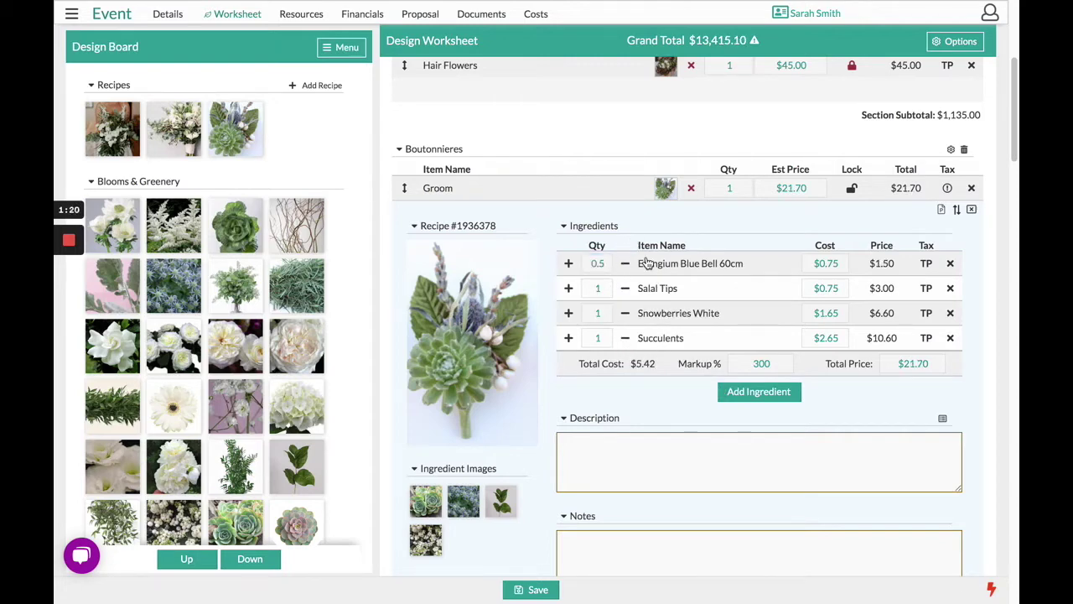
{"action": "left_click", "coordinate": [956, 218]}
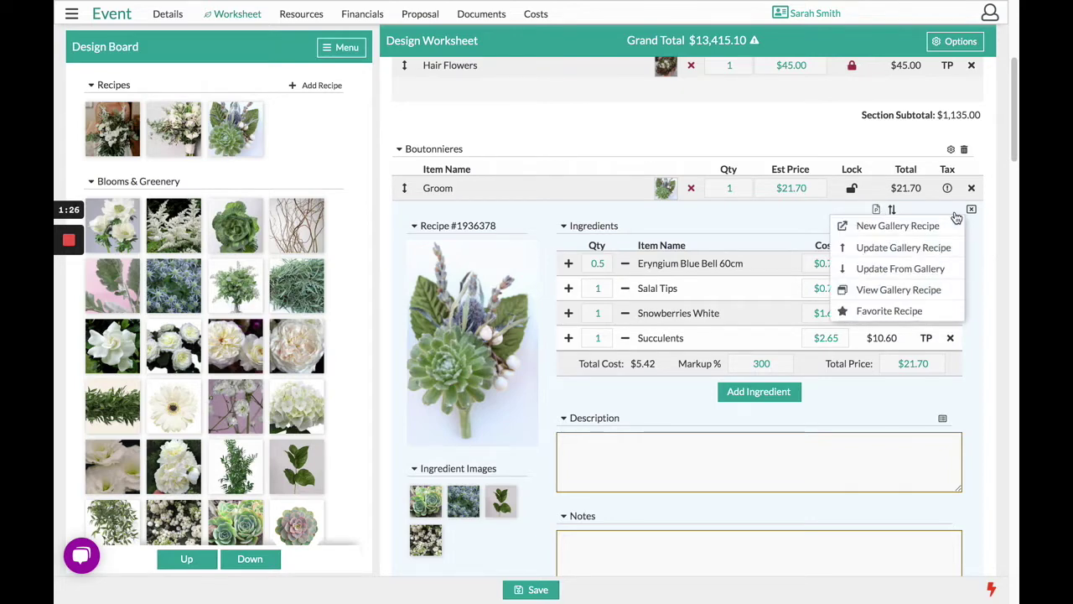
Update the gallery recipe with the Groom ingredients and verify its $5.43 cost and $21.70 price
{"action": "left_click", "coordinate": [911, 248]}
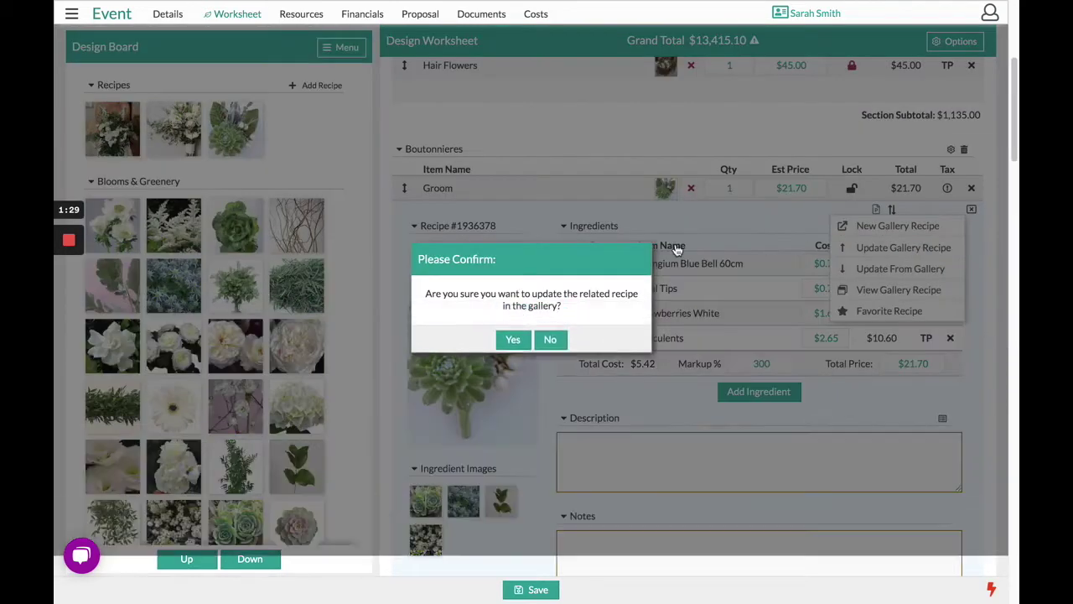
{"action": "left_click", "coordinate": [513, 349]}
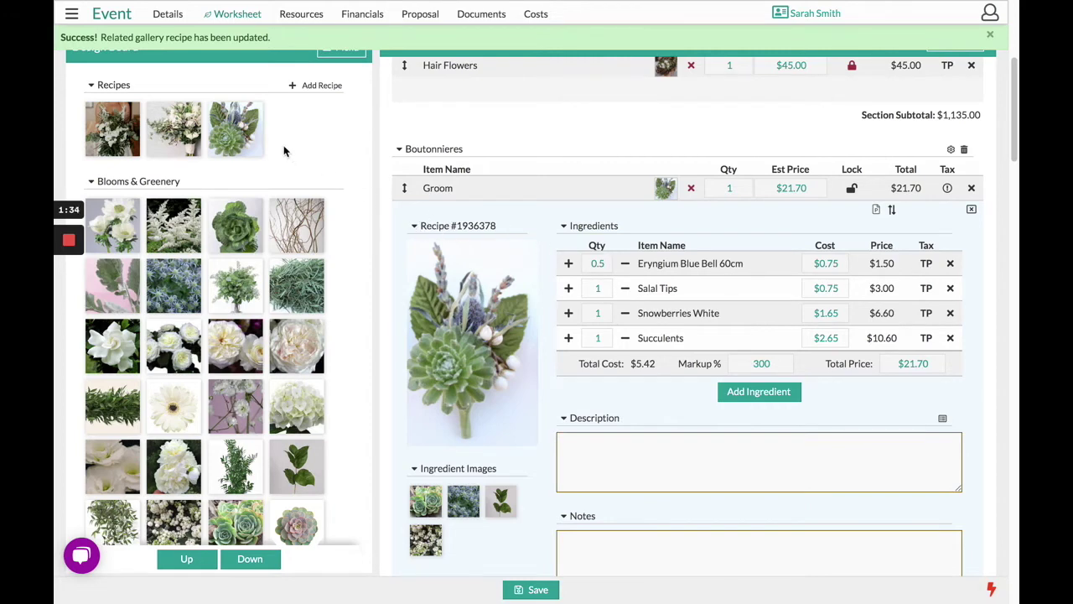
{"action": "mouse_move", "coordinate": [252, 118]}
{"action": "left_click", "coordinate": [256, 109]}
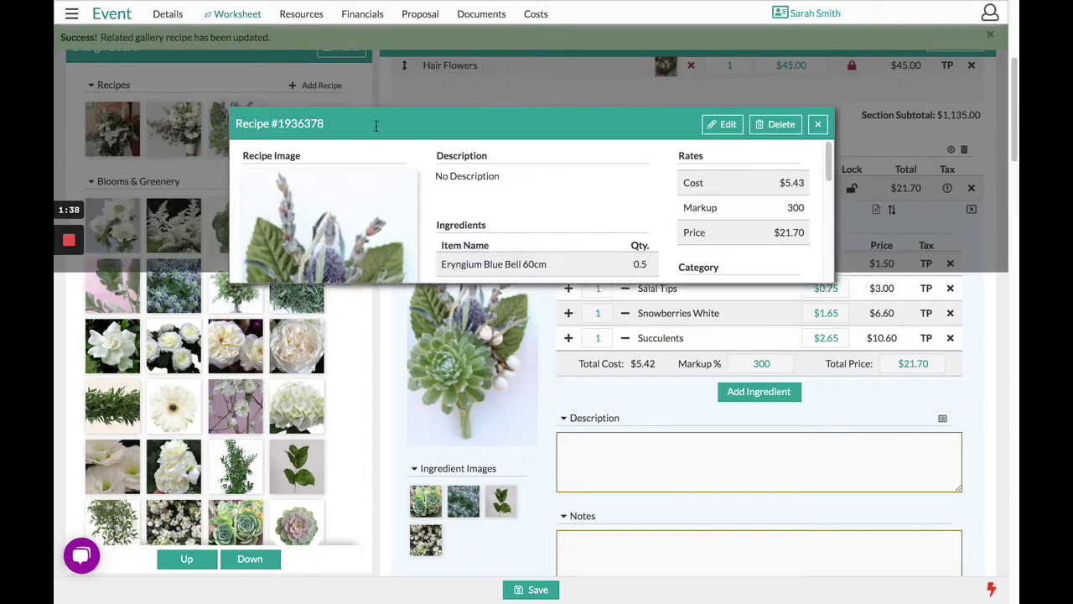
{"action": "left_click", "coordinate": [817, 125]}
{"action": "left_click", "coordinate": [991, 37]}
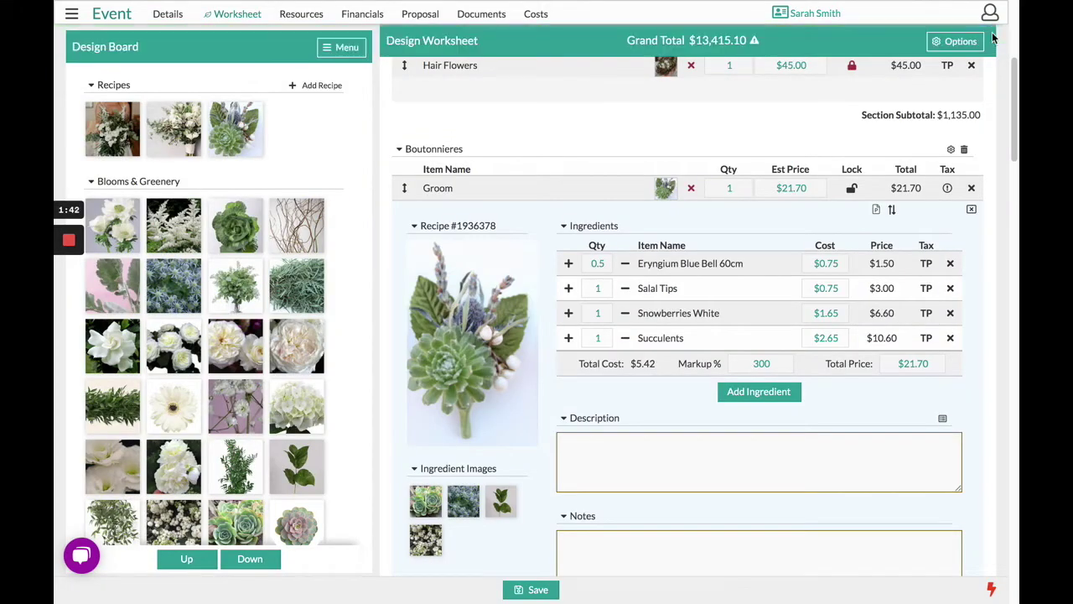
Apply the boutonniere recipe to Groomsmen, swapping Snowberries White for Dusty Miller New Look, Silver
{"action": "left_click", "coordinate": [662, 189]}
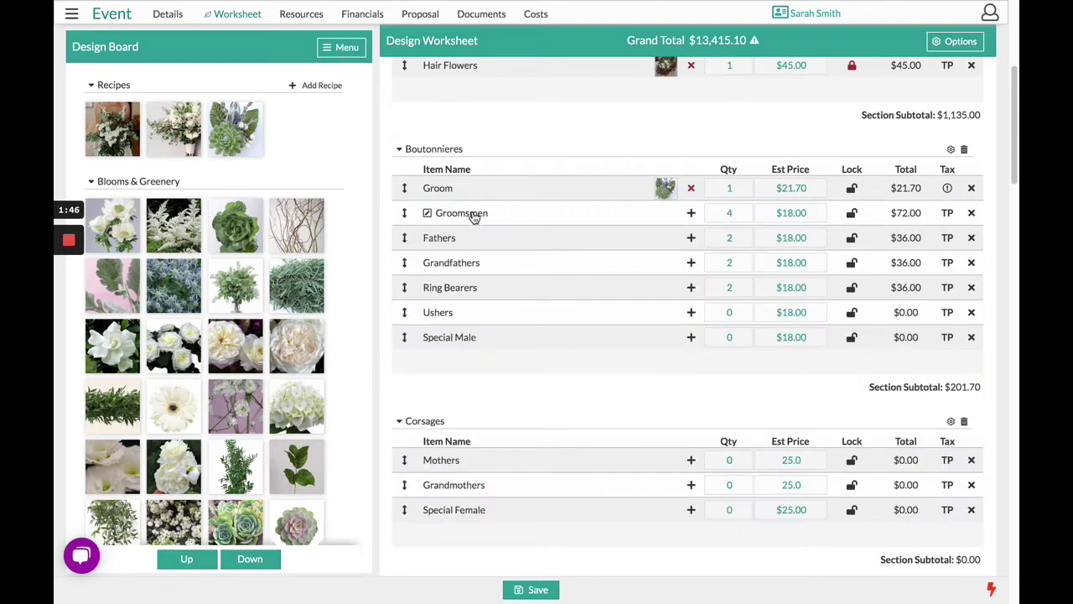
{"action": "left_click_drag", "start_coordinate": [234, 122], "coordinate": [596, 209]}
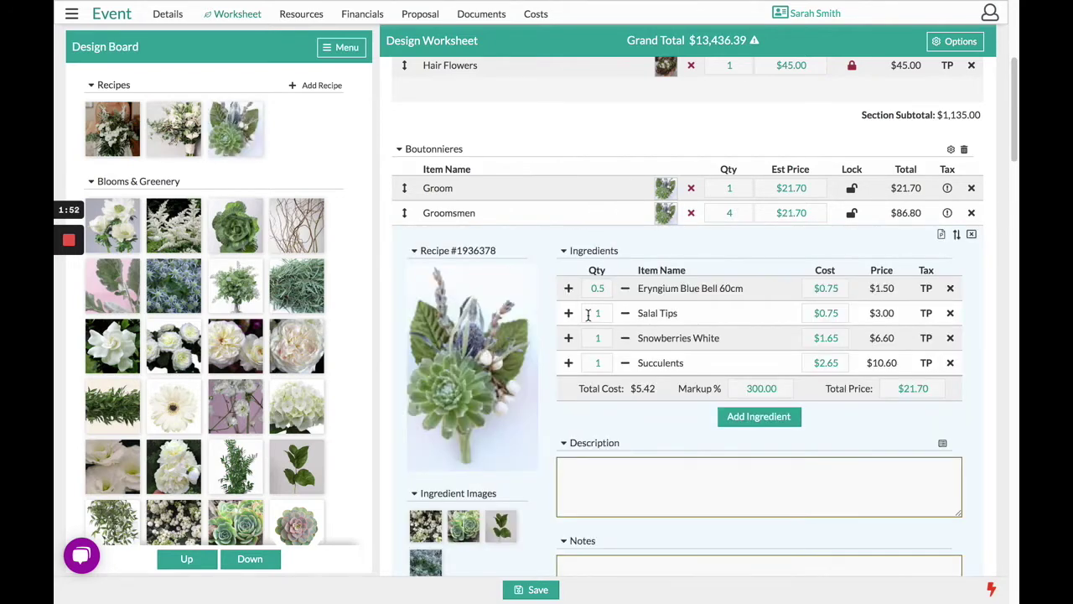
{"action": "left_click", "coordinate": [951, 338]}
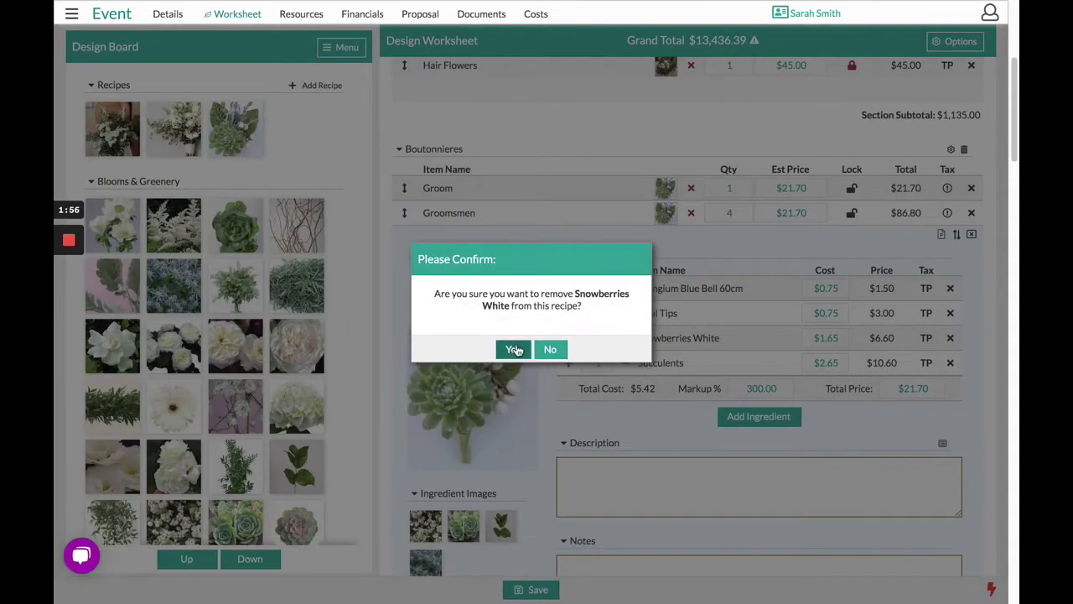
{"action": "left_click", "coordinate": [513, 349]}
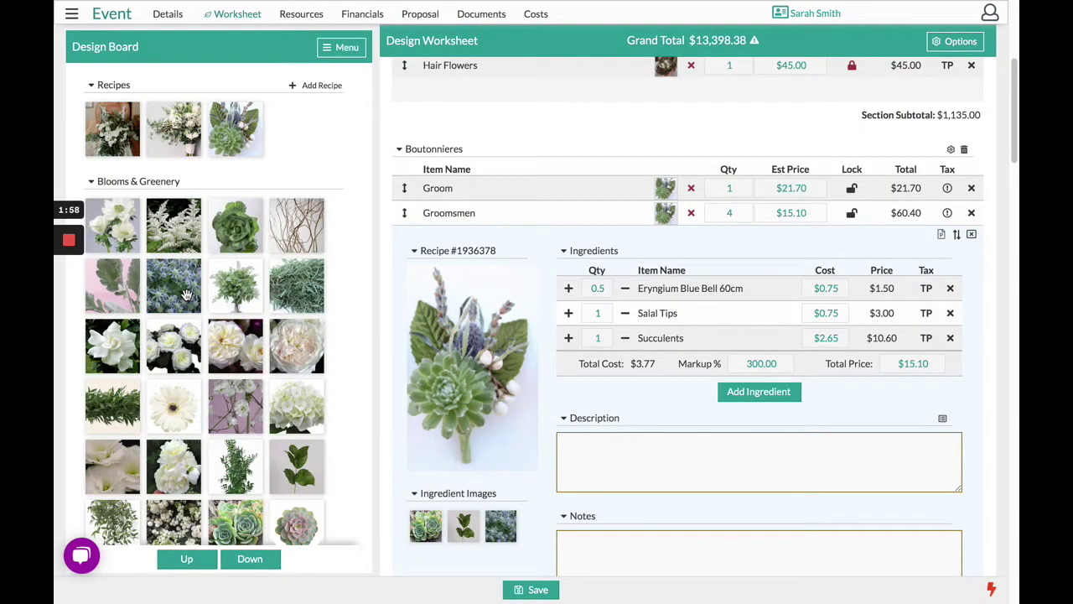
{"action": "left_click_drag", "start_coordinate": [118, 289], "coordinate": [639, 287]}
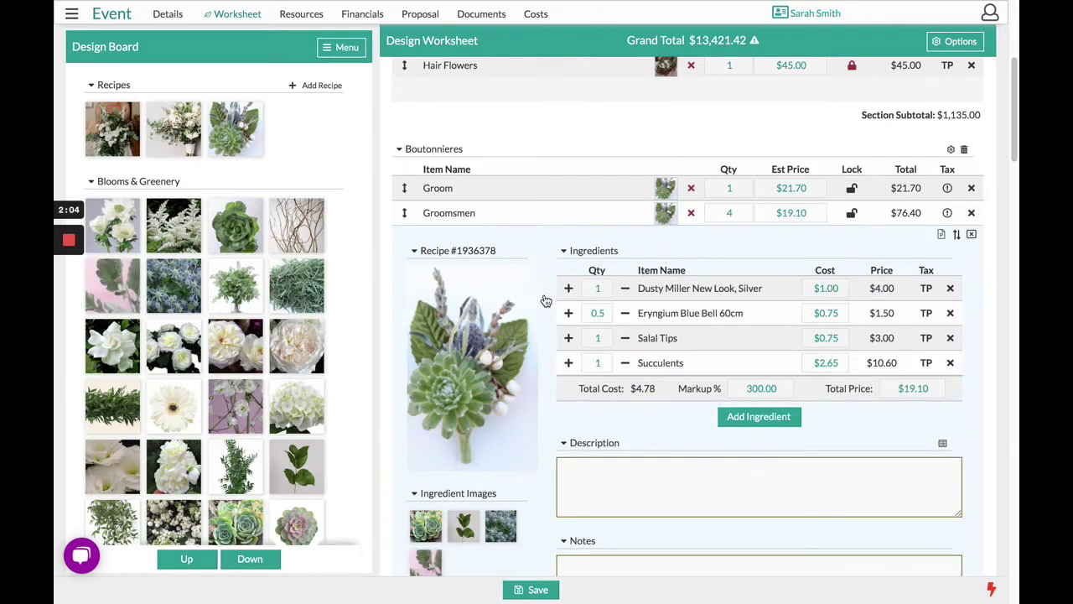
{"action": "left_click", "coordinate": [955, 239]}
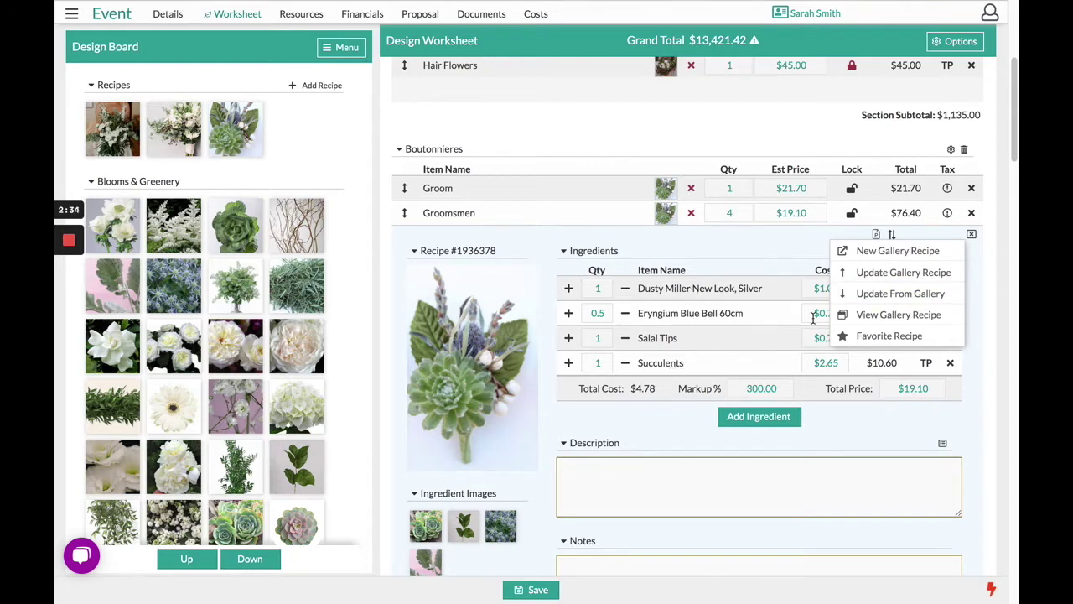
{"action": "left_click", "coordinate": [873, 313]}
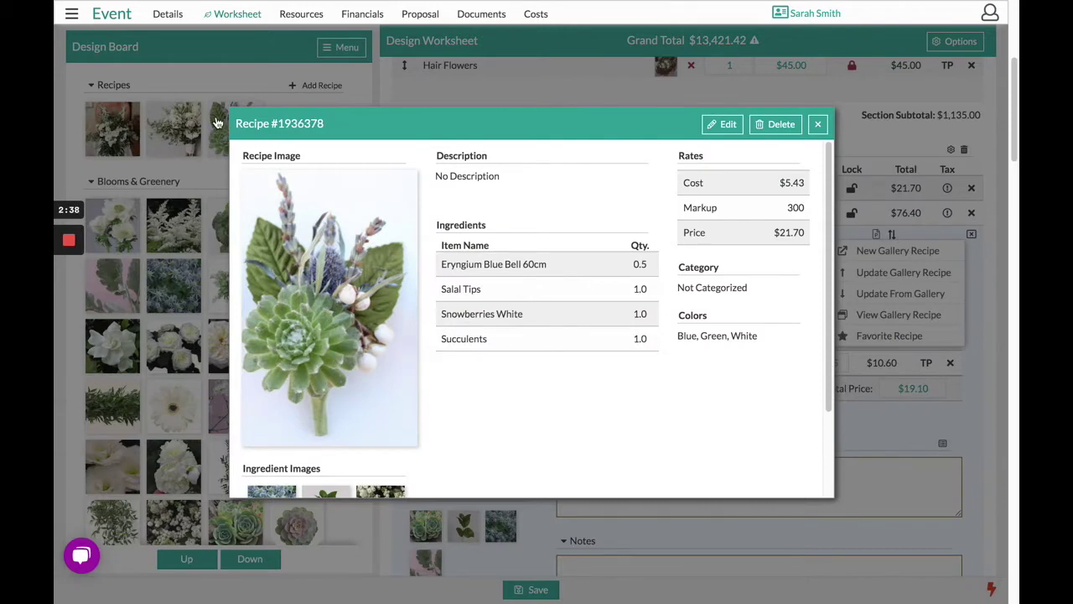
{"action": "left_click", "coordinate": [818, 124]}
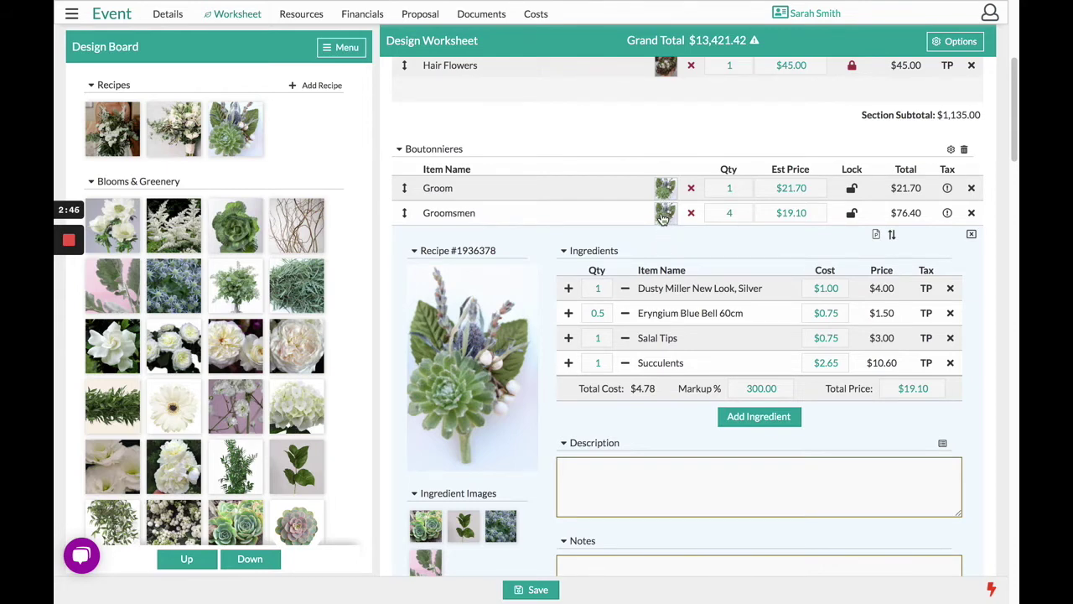
Keep the Groomsmen recipe name and switch its picture to the three-boutonniere inspiration photo
{"action": "left_click", "coordinate": [485, 258]}
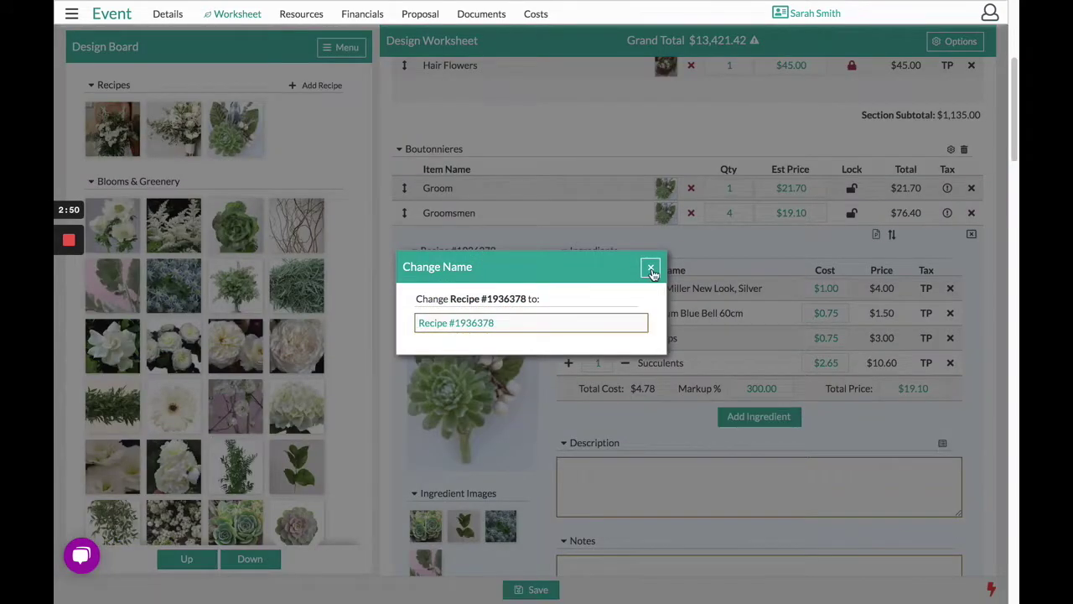
{"action": "left_click", "coordinate": [650, 267]}
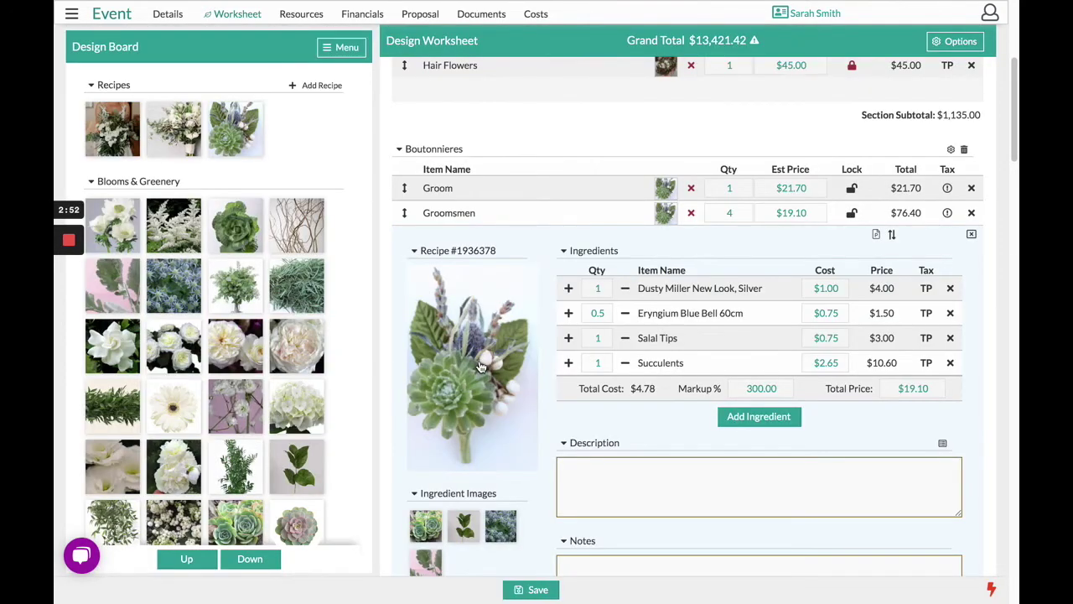
{"action": "left_click", "coordinate": [480, 366]}
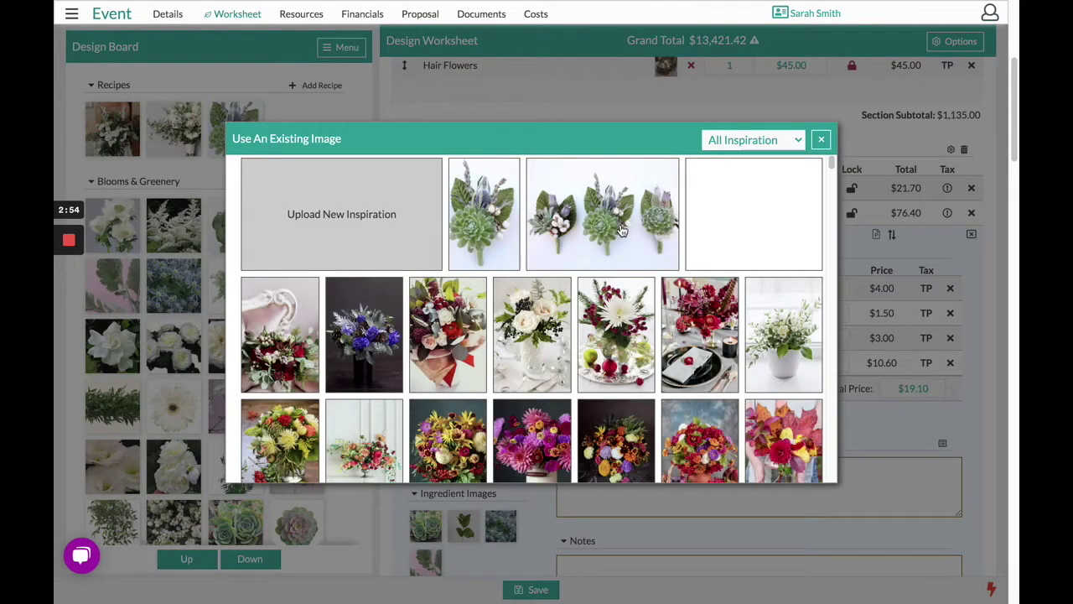
{"action": "left_click", "coordinate": [622, 230]}
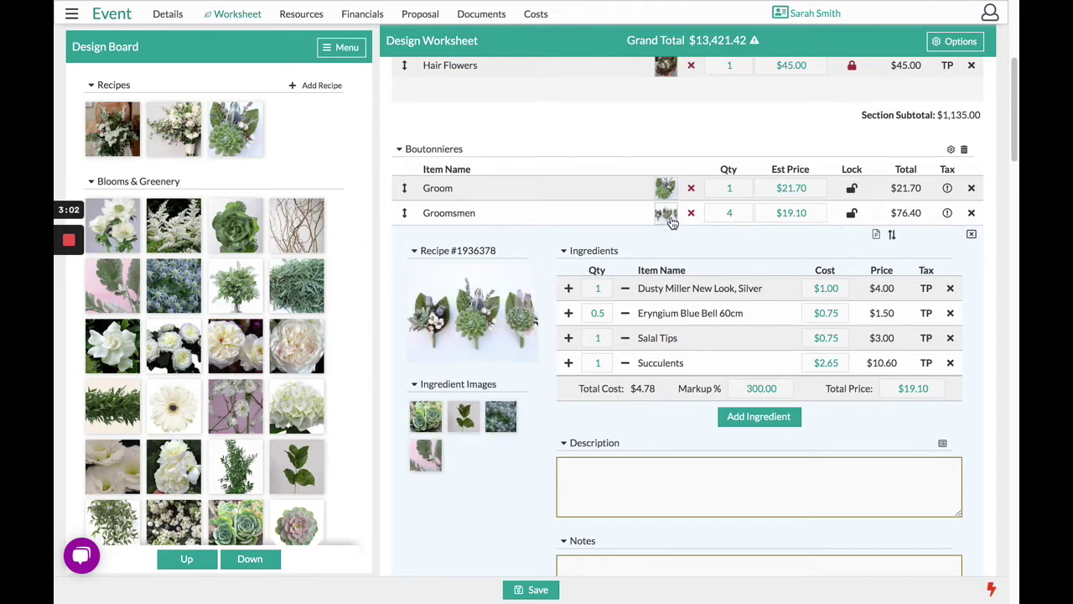
{"action": "left_click", "coordinate": [671, 221]}
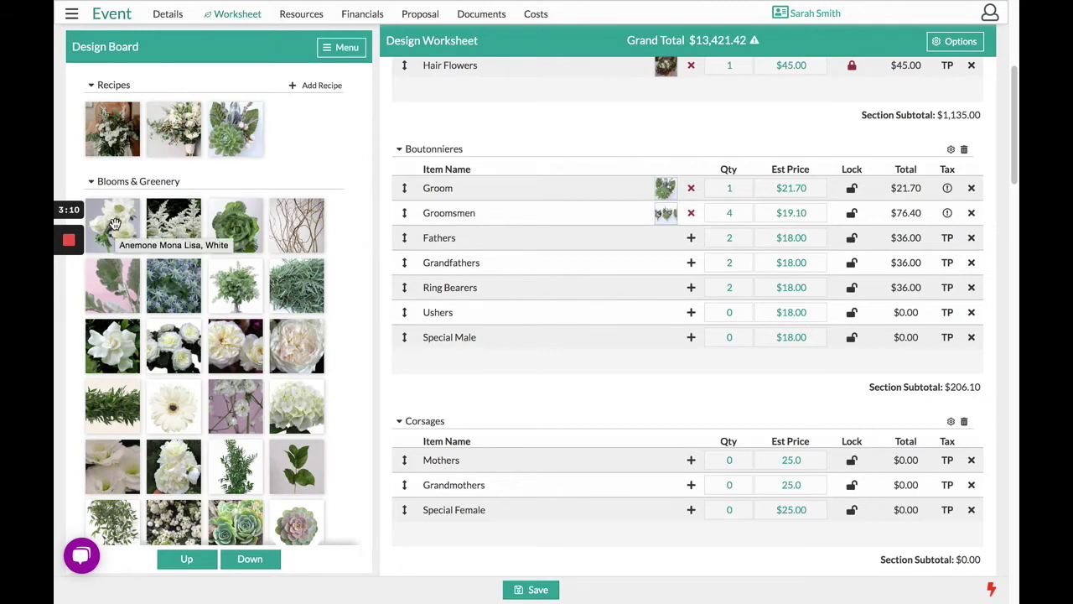
Start a Fathers recipe with Anemone Mona Lisa White, plus Eryngium Blue Bell 60cm and Dusty Miller
{"action": "left_click_drag", "start_coordinate": [115, 223], "coordinate": [605, 243]}
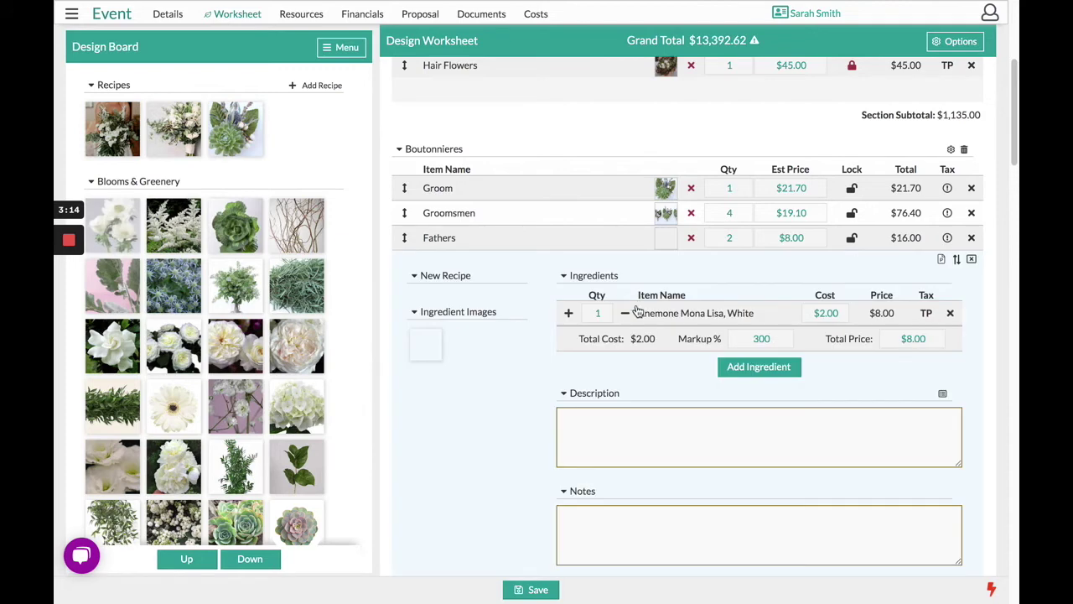
{"action": "left_click_drag", "start_coordinate": [177, 285], "coordinate": [714, 341]}
{"action": "left_click_drag", "start_coordinate": [94, 285], "coordinate": [644, 305]}
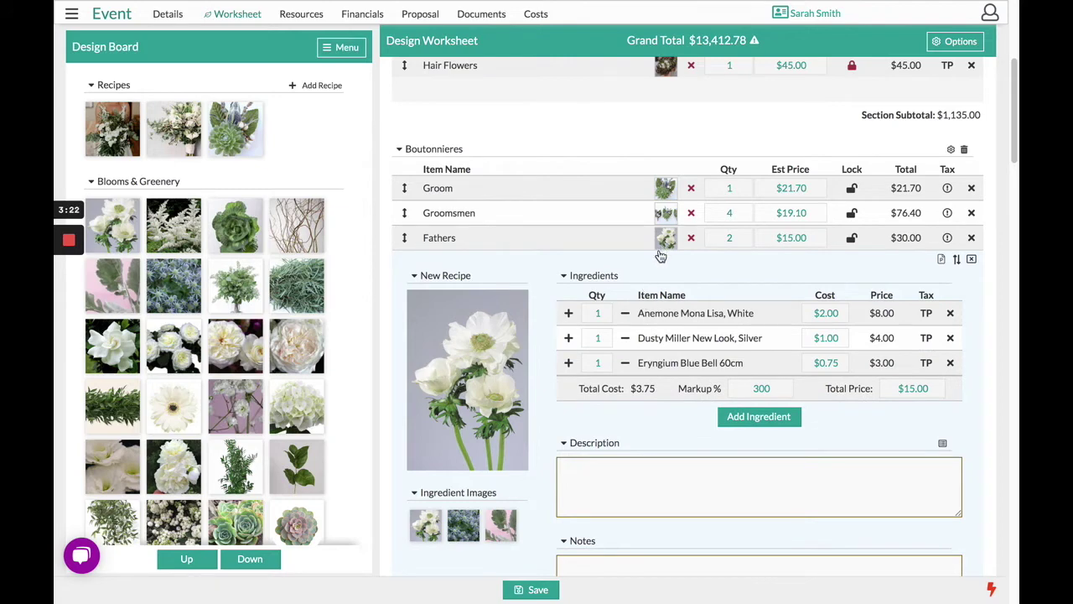
Picture the Fathers recipe with the three-boutonniere inspiration photo
{"action": "left_click", "coordinate": [473, 347]}
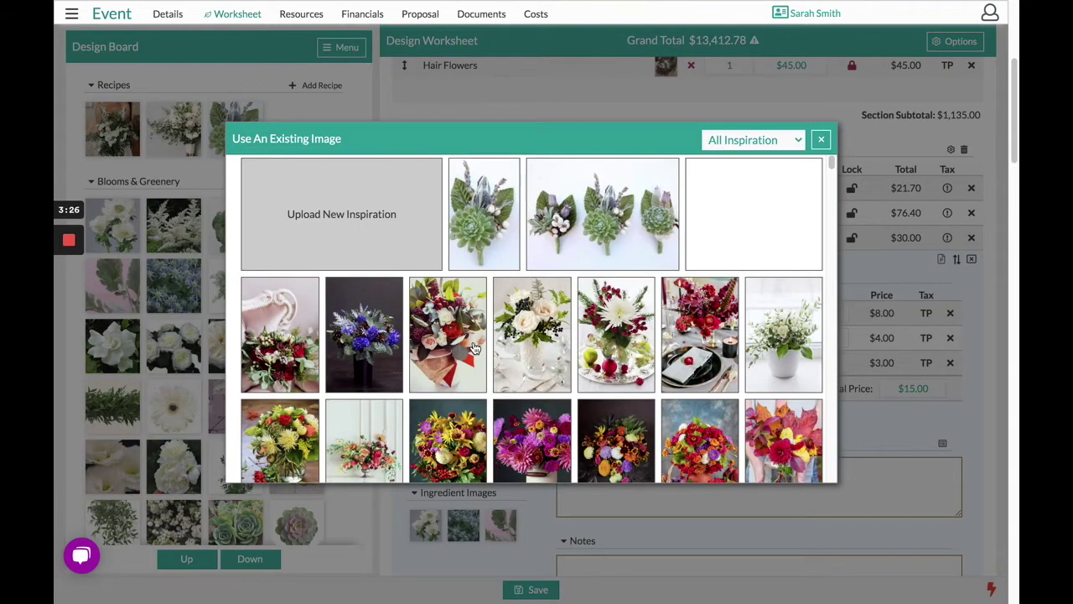
{"action": "left_click", "coordinate": [556, 241]}
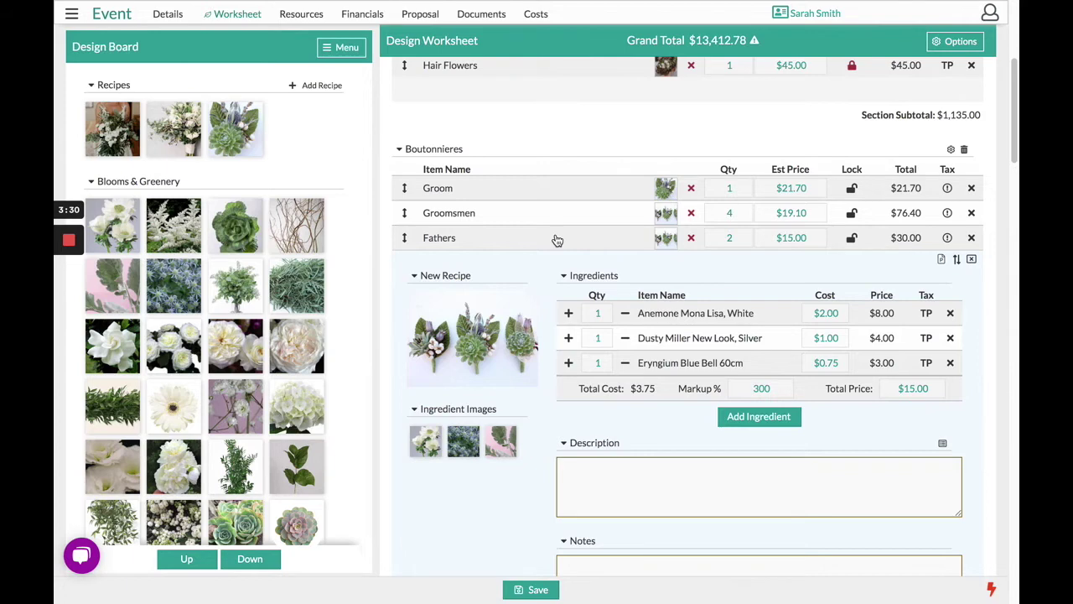
{"action": "left_click", "coordinate": [953, 266]}
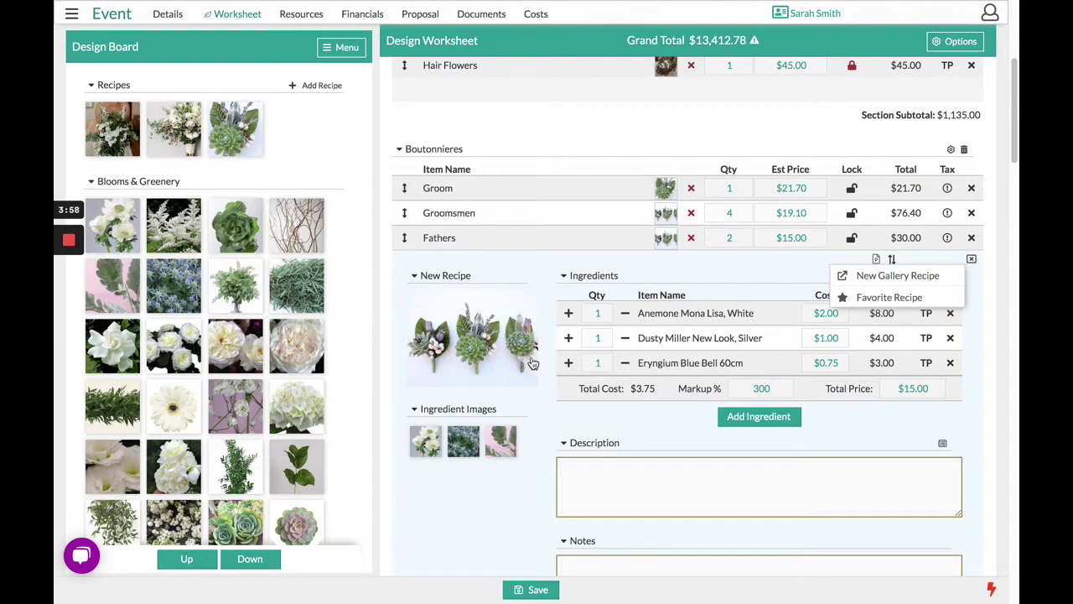
Collapse the Fathers recipe panel and open the Hair Flowers recipe under Bouquets
{"action": "left_click", "coordinate": [666, 240]}
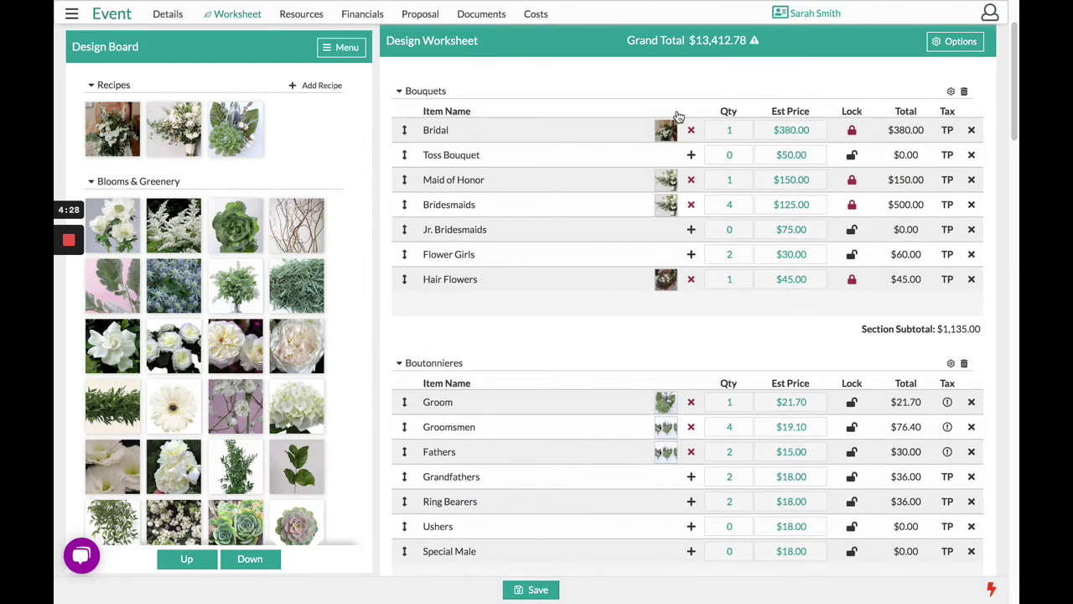
{"action": "left_click", "coordinate": [667, 282]}
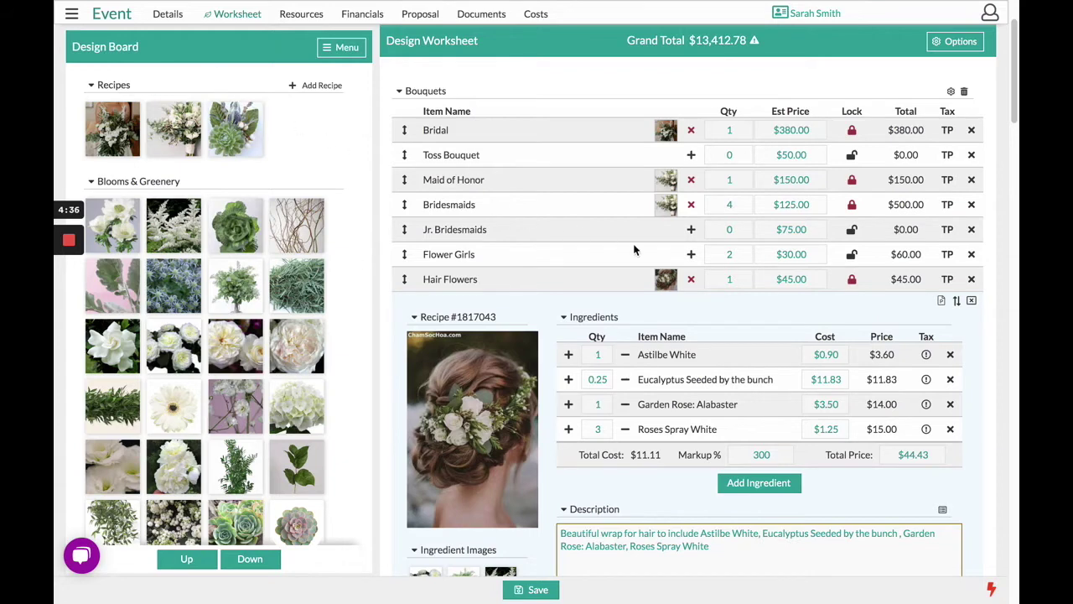
Save Hair Flowers as a new gallery recipe, then show the Willow Bouquet recipe details
{"action": "left_click", "coordinate": [955, 303]}
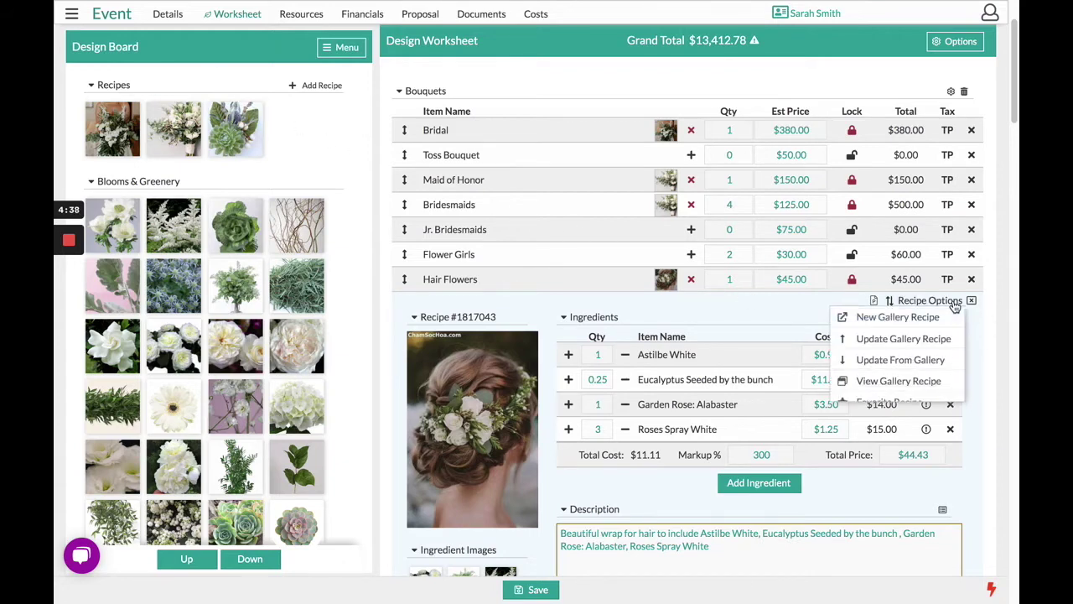
{"action": "left_click", "coordinate": [890, 403]}
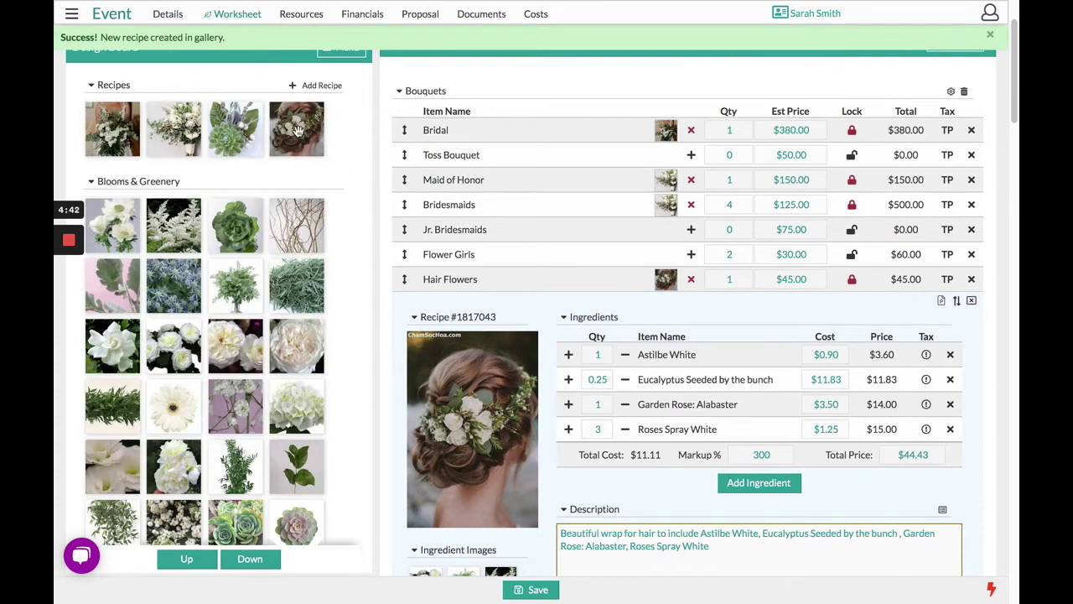
{"action": "left_click", "coordinate": [678, 285]}
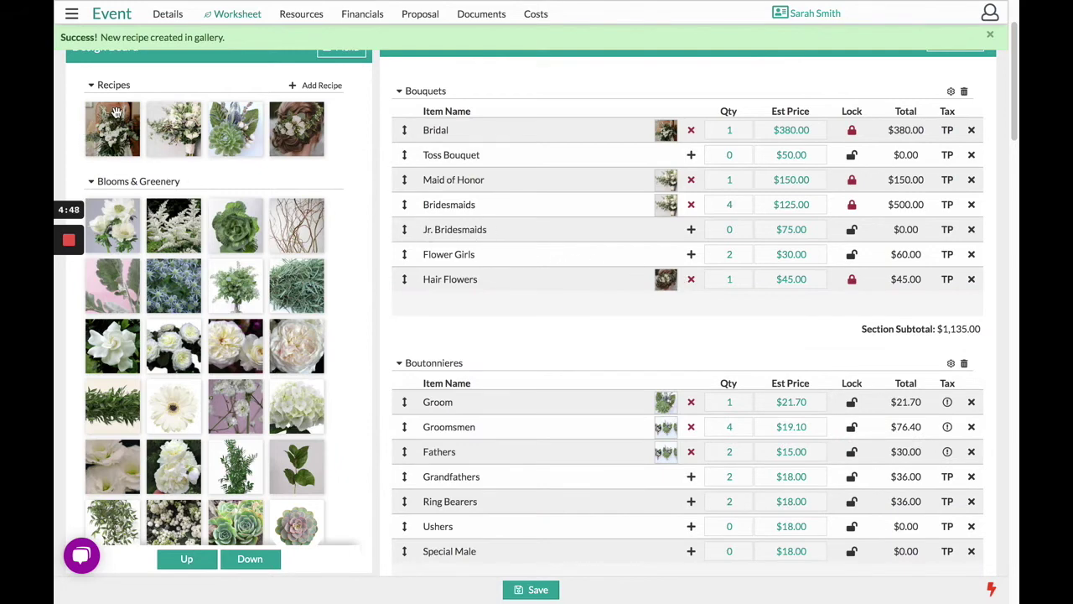
{"action": "left_click", "coordinate": [680, 134]}
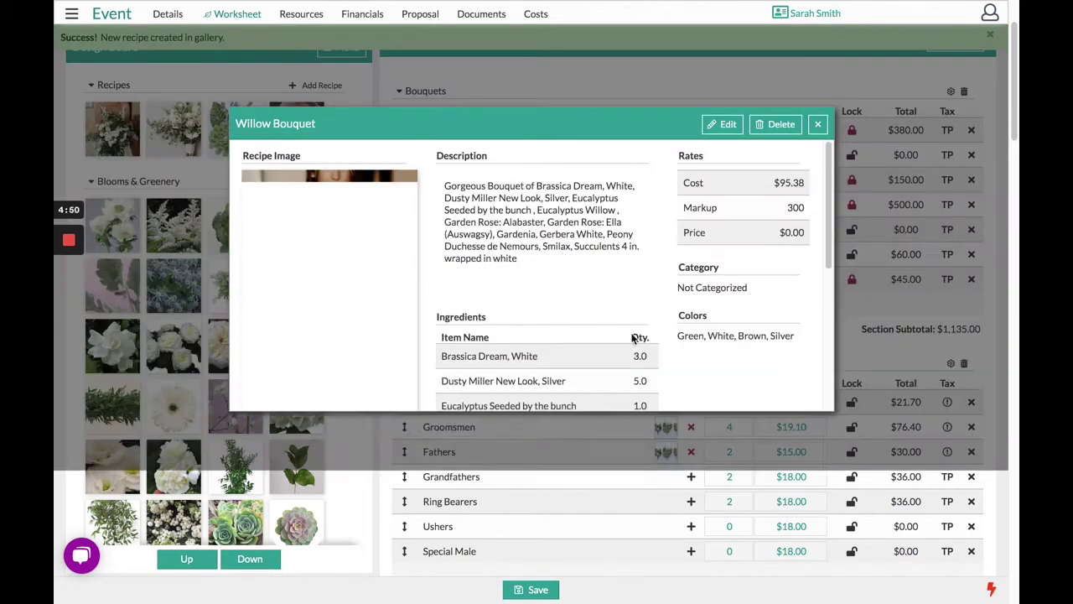
Close the Willow Bouquet details and apply its recipe to Toss Bouquet, priced at $389.52
{"action": "left_click", "coordinate": [820, 126]}
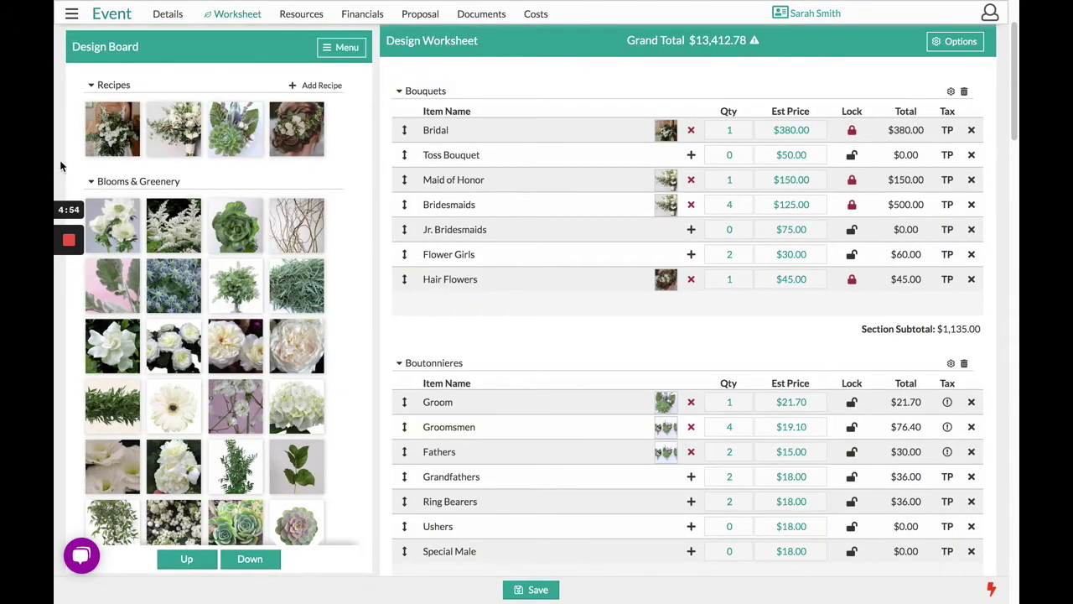
{"action": "left_click_drag", "start_coordinate": [115, 128], "coordinate": [558, 157]}
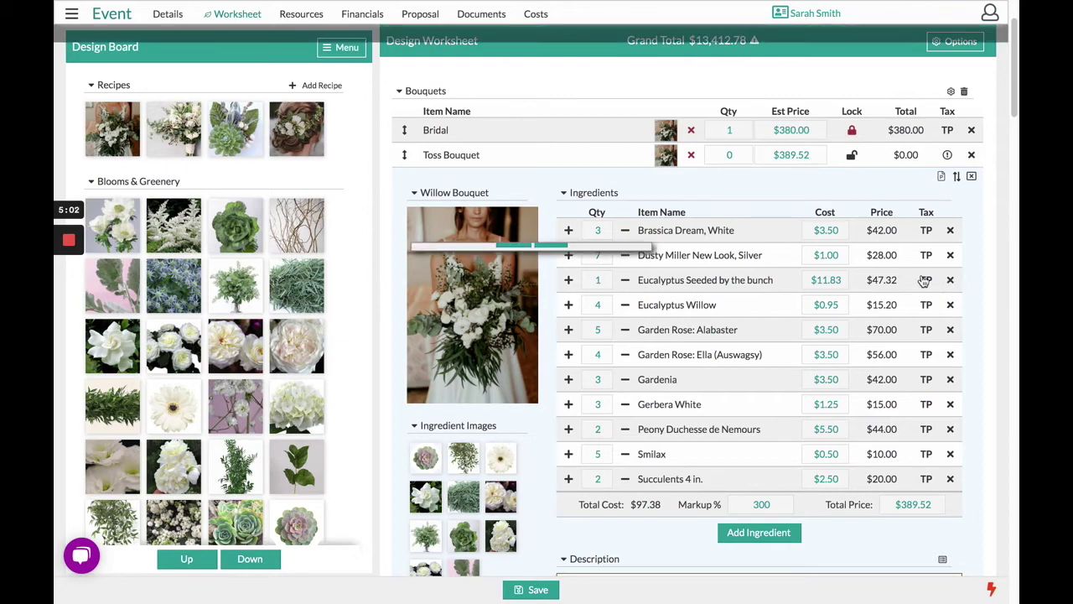
Remove Eucalyptus Seeded by the bunch and add 1 Eryngium Blue Bell 60cm, making the price $345.20
{"action": "left_click", "coordinate": [950, 280]}
{"action": "left_click", "coordinate": [514, 348]}
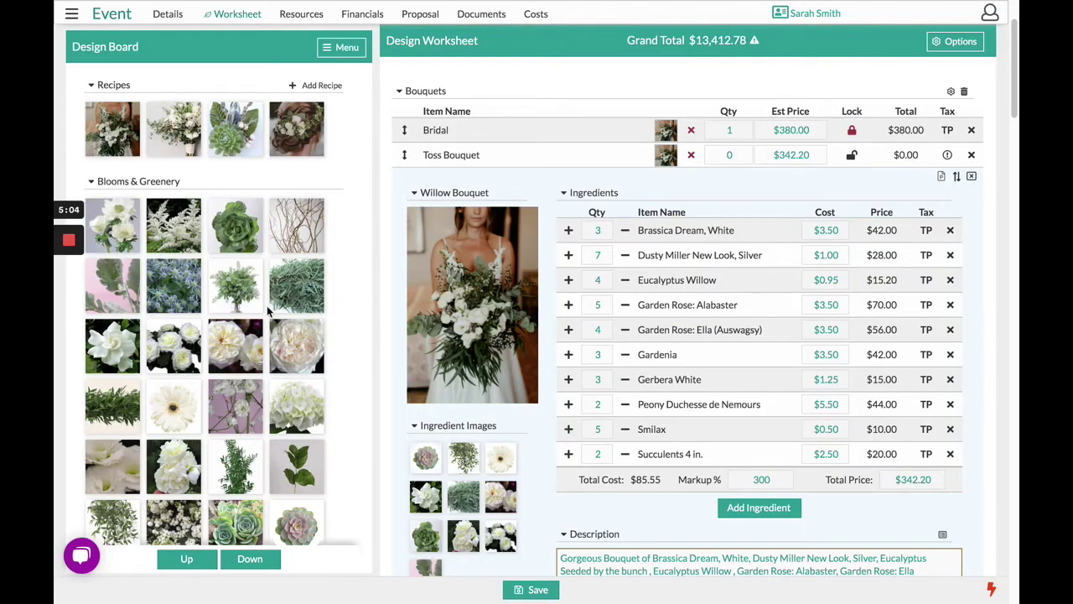
{"action": "left_click_drag", "start_coordinate": [171, 292], "coordinate": [635, 307]}
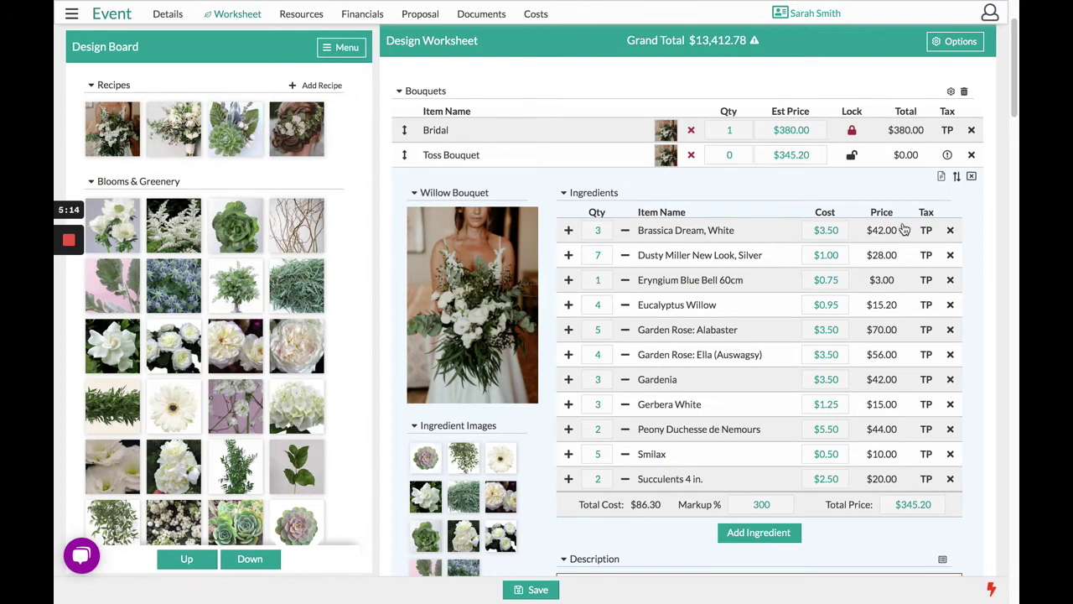
{"action": "left_click", "coordinate": [956, 181]}
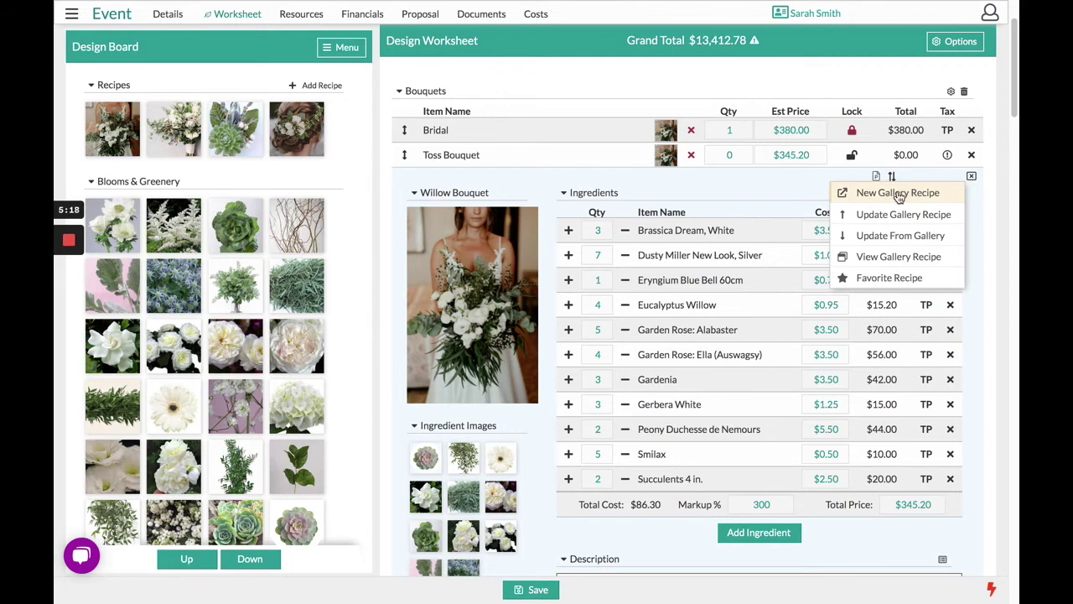
Dismiss Recipe Options and collapse the Toss Bouquet recipe at $86.30 cost, $345.20 price
{"action": "left_click", "coordinate": [761, 184]}
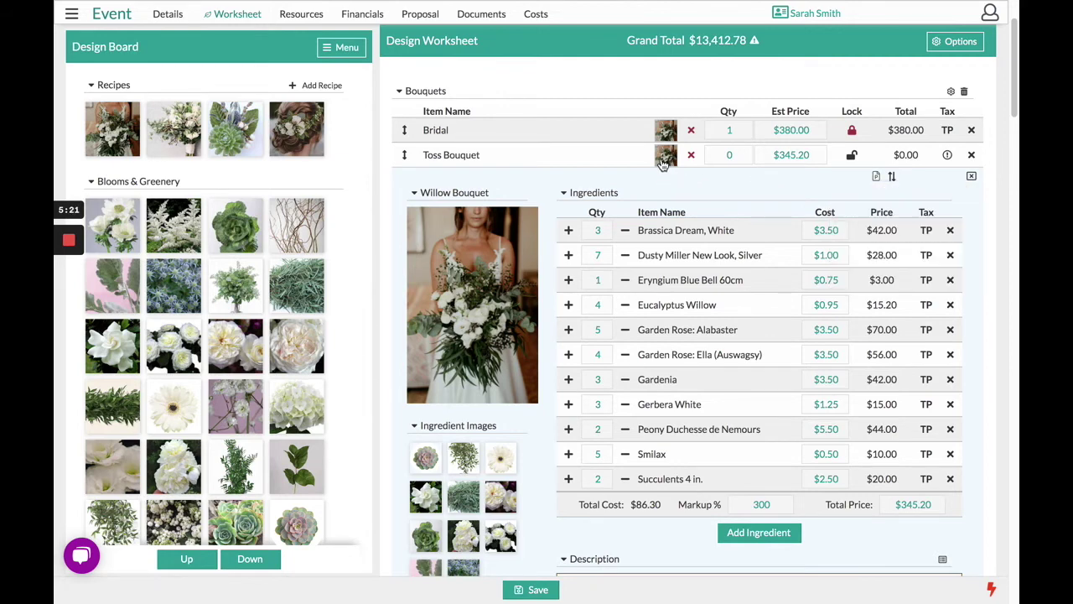
{"action": "left_click", "coordinate": [663, 161]}
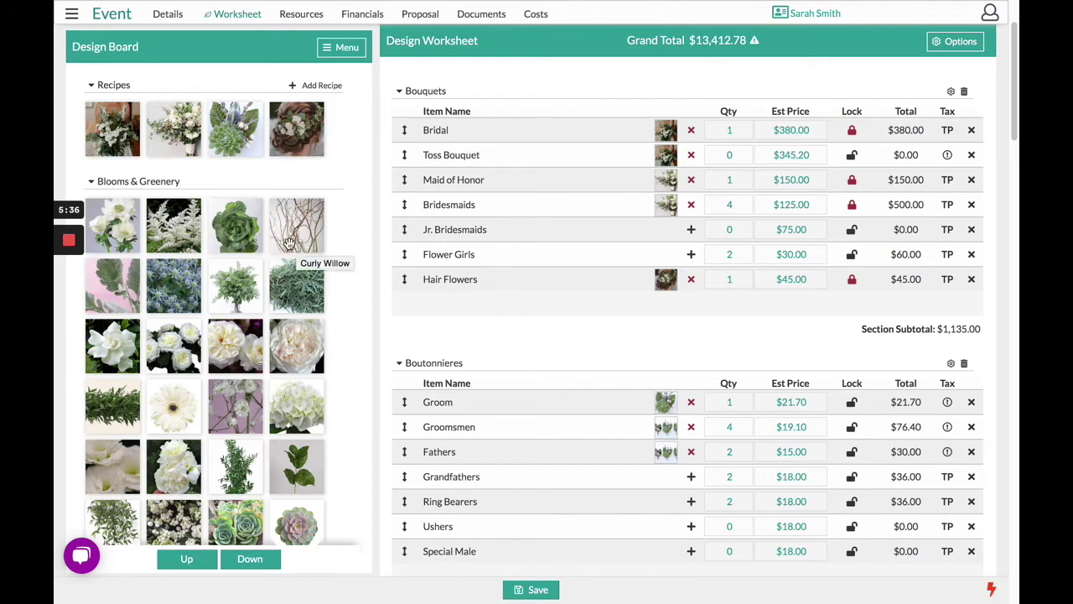
Add a blank recipe for Jr. Bridesmaids with the note 'wearing blush'
{"action": "left_click", "coordinate": [692, 230]}
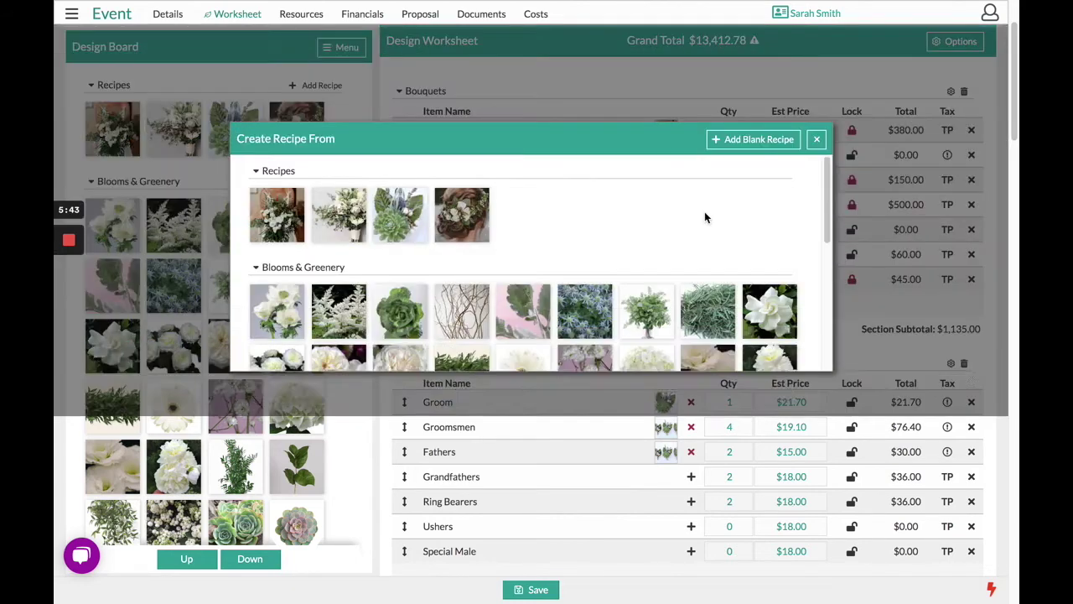
{"action": "left_click", "coordinate": [734, 145]}
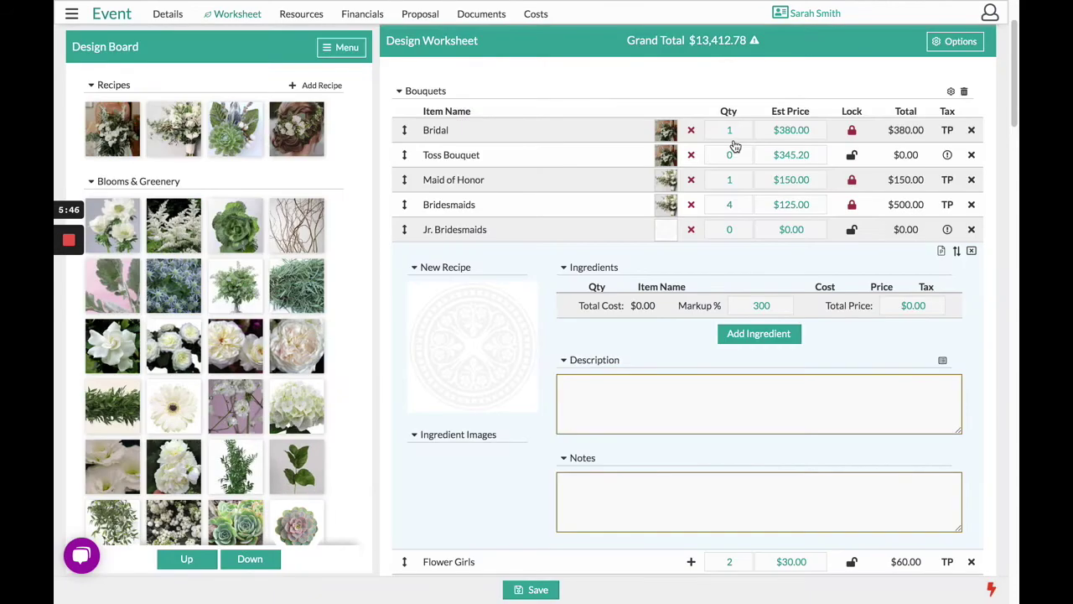
{"action": "scroll", "coordinate": [690, 256], "scroll_direction": "down", "scroll_amount": 1}
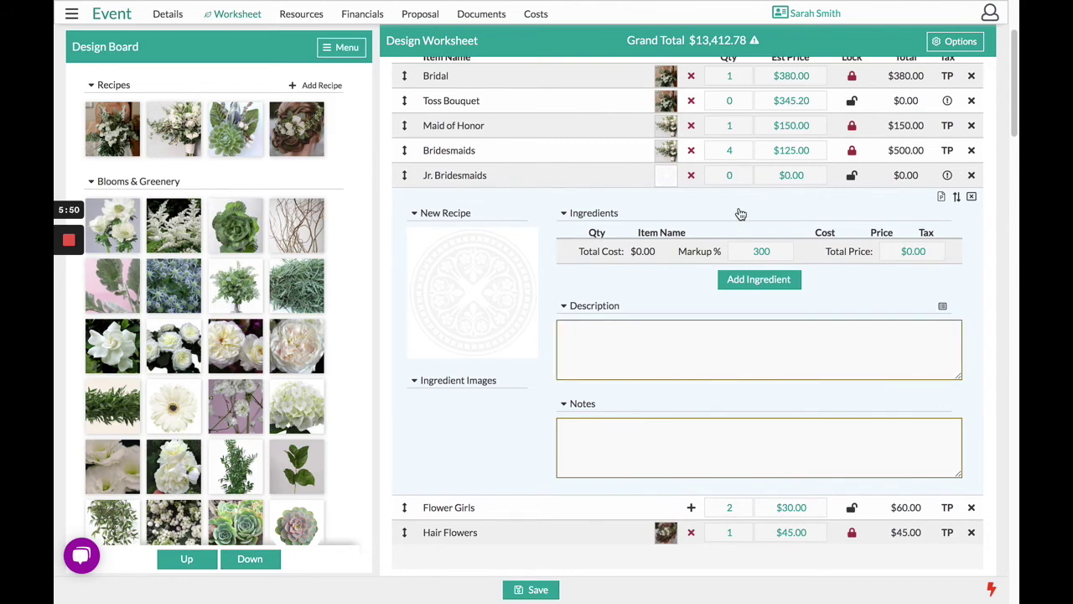
{"action": "left_click", "coordinate": [604, 435]}
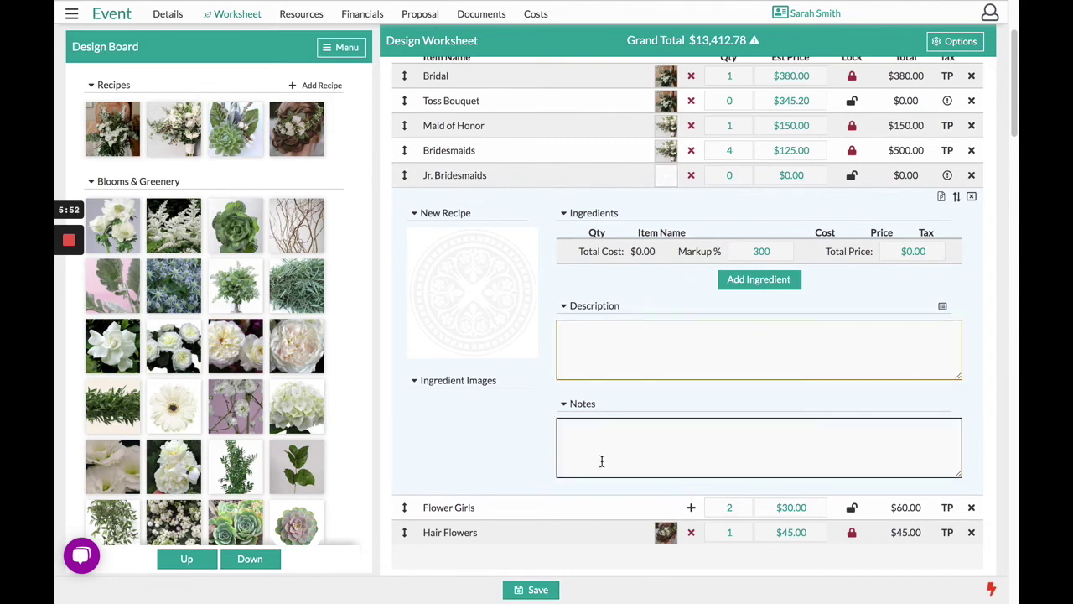
{"action": "left_click", "coordinate": [601, 461]}
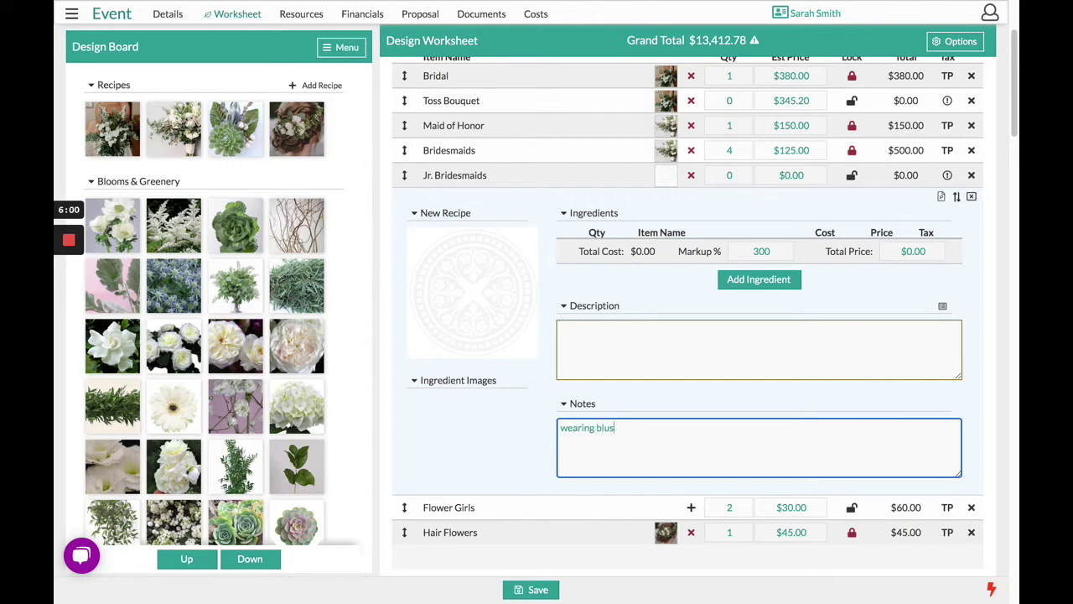
{"action": "left_click", "coordinate": [667, 294]}
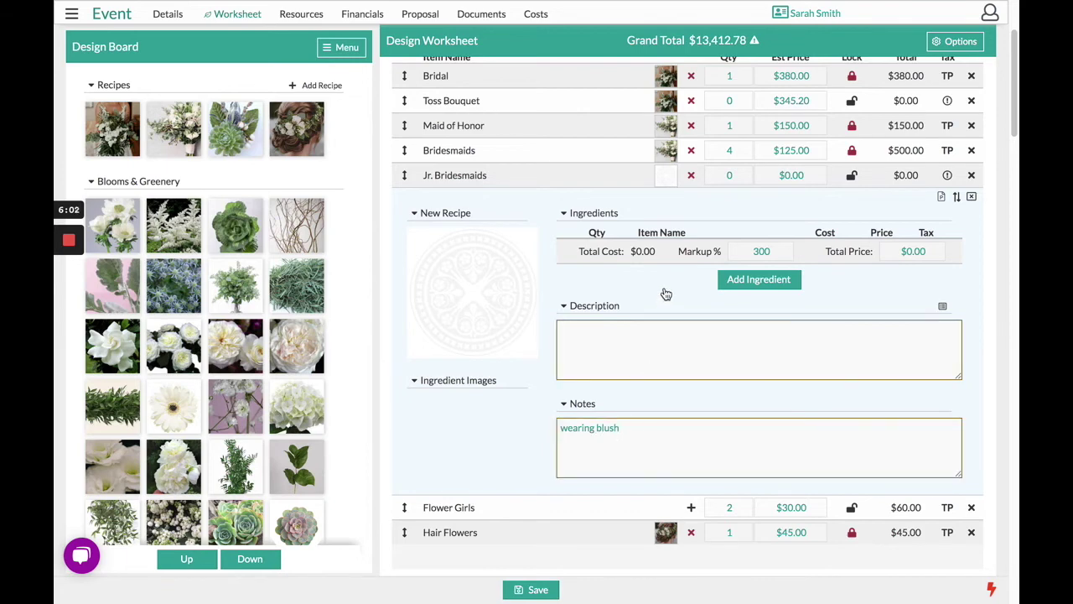
Set Jr. Bridesmaids to quantity 1 with a locked $20.00 estimated price
{"action": "left_click", "coordinate": [745, 176]}
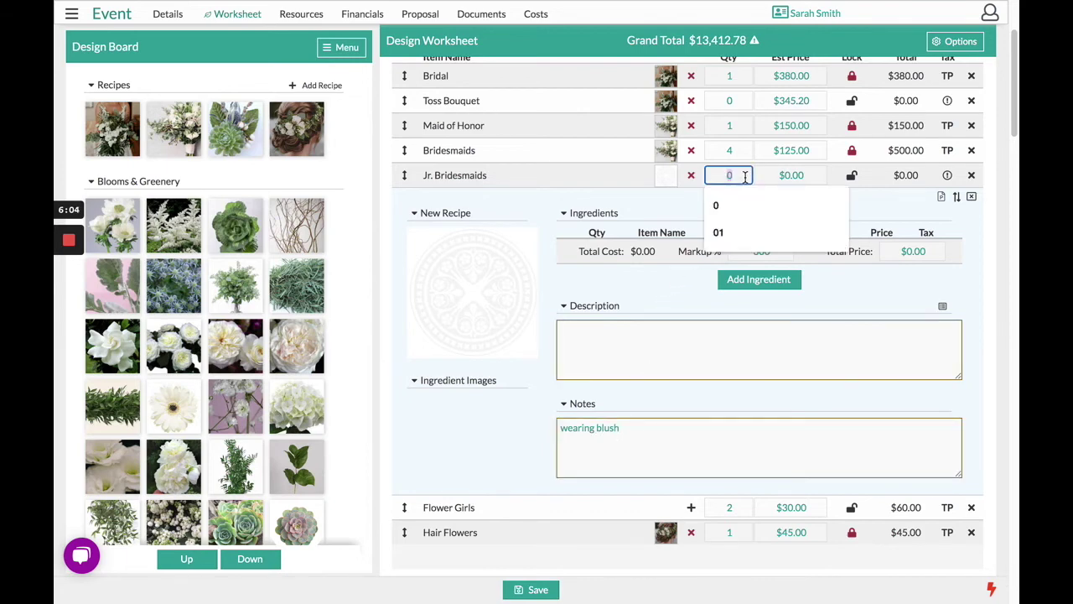
{"action": "type", "text": "1"}
{"action": "left_click", "coordinate": [867, 216]}
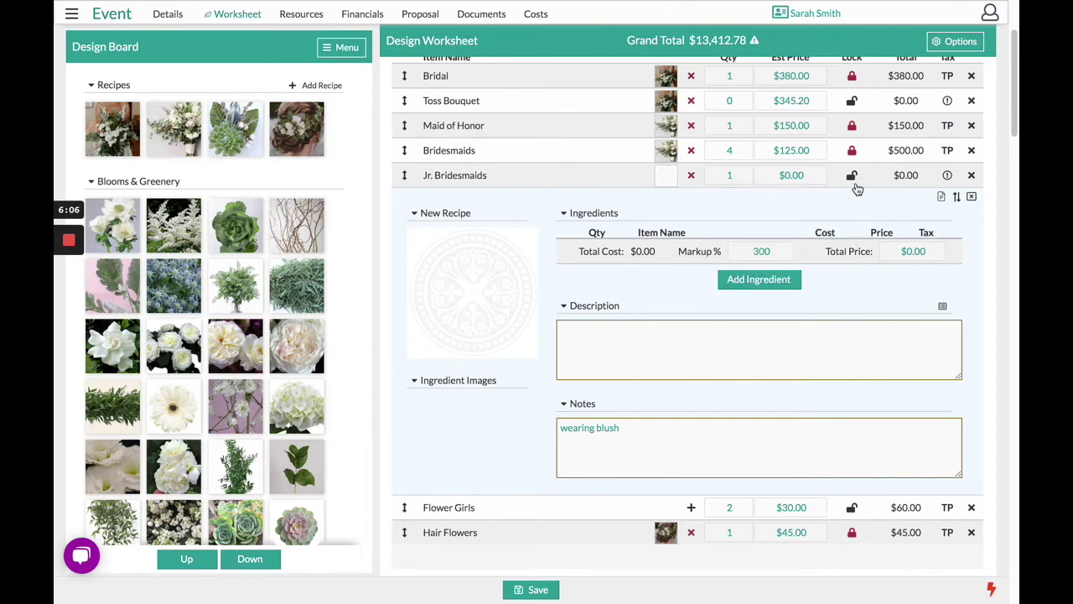
{"action": "left_click", "coordinate": [852, 178]}
{"action": "left_click", "coordinate": [813, 175]}
{"action": "type", "text": "20"}
{"action": "left_click", "coordinate": [733, 210]}
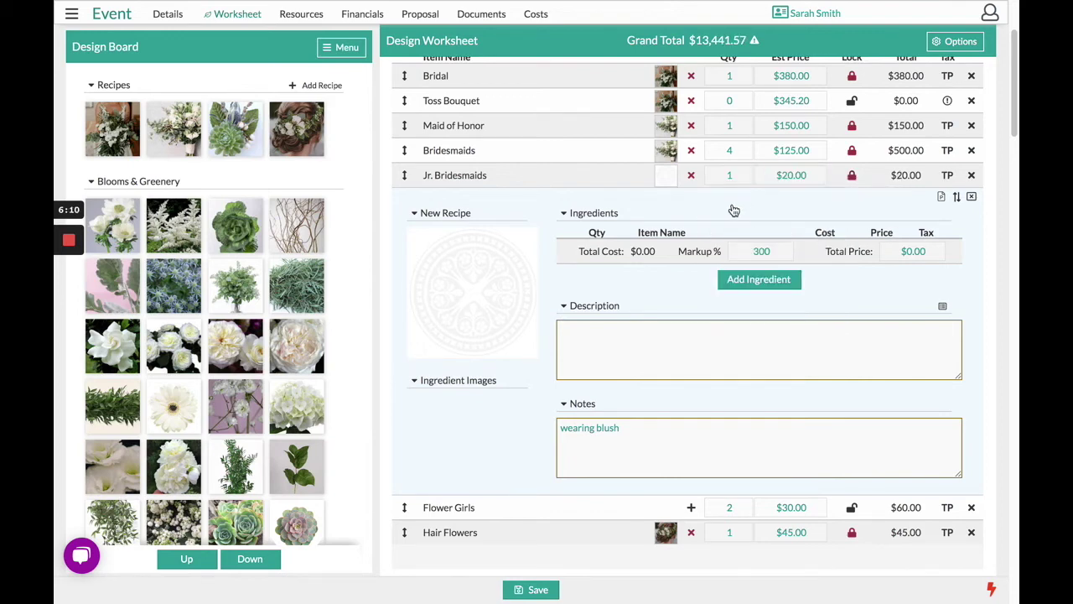
{"action": "left_click", "coordinate": [664, 178]}
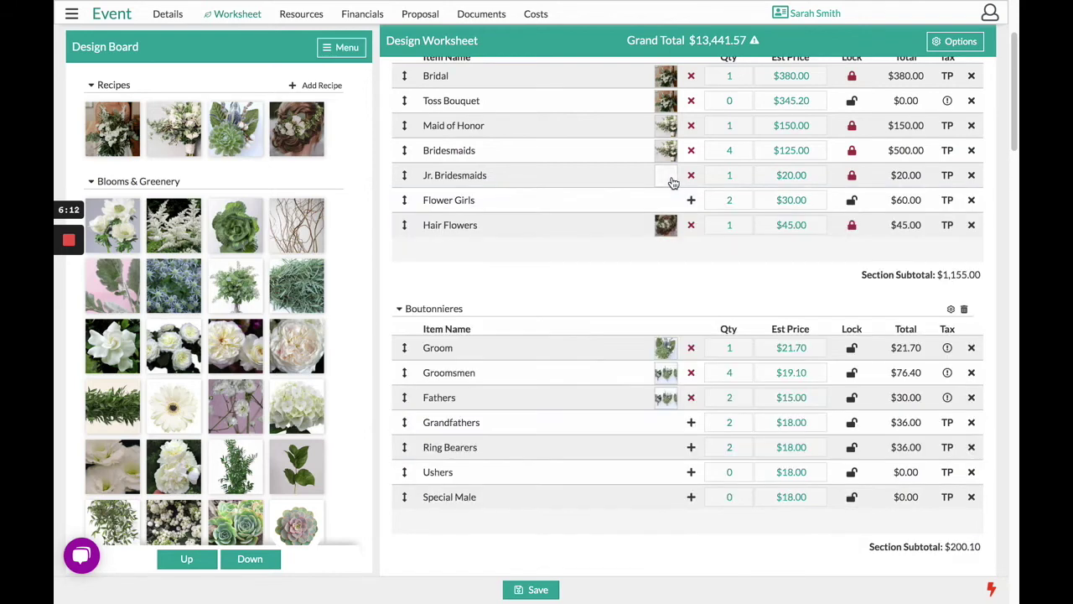
{"action": "scroll", "coordinate": [714, 187], "scroll_direction": "up", "scroll_amount": 3}
Leave the worksheet despite unsaved changes and open the Recipe Gallery of 562 recipes
{"action": "mouse_move", "coordinate": [448, 187]}
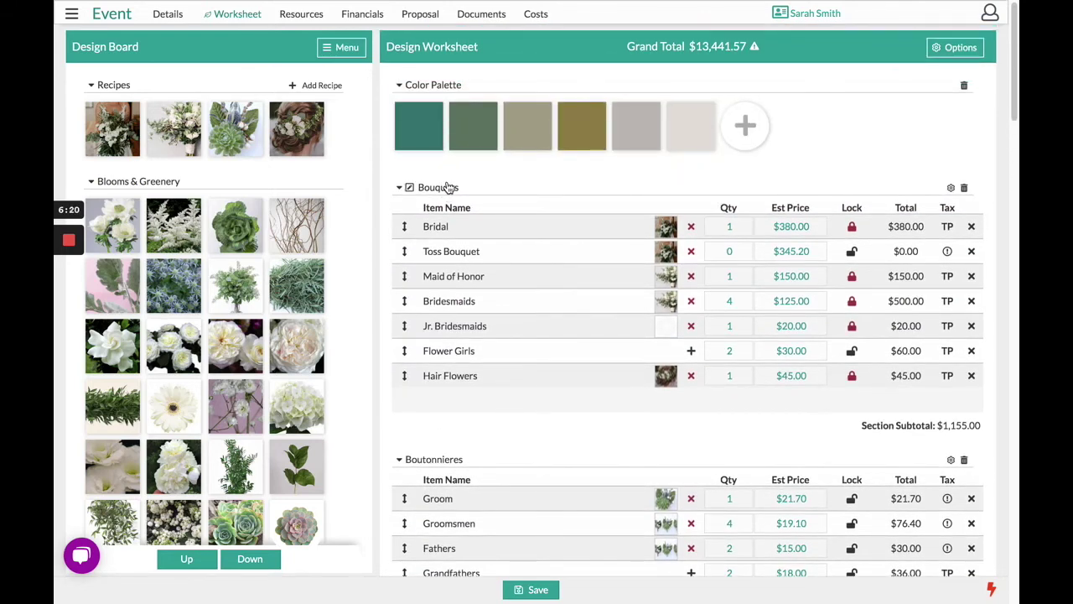
{"action": "left_click", "coordinate": [295, 17]}
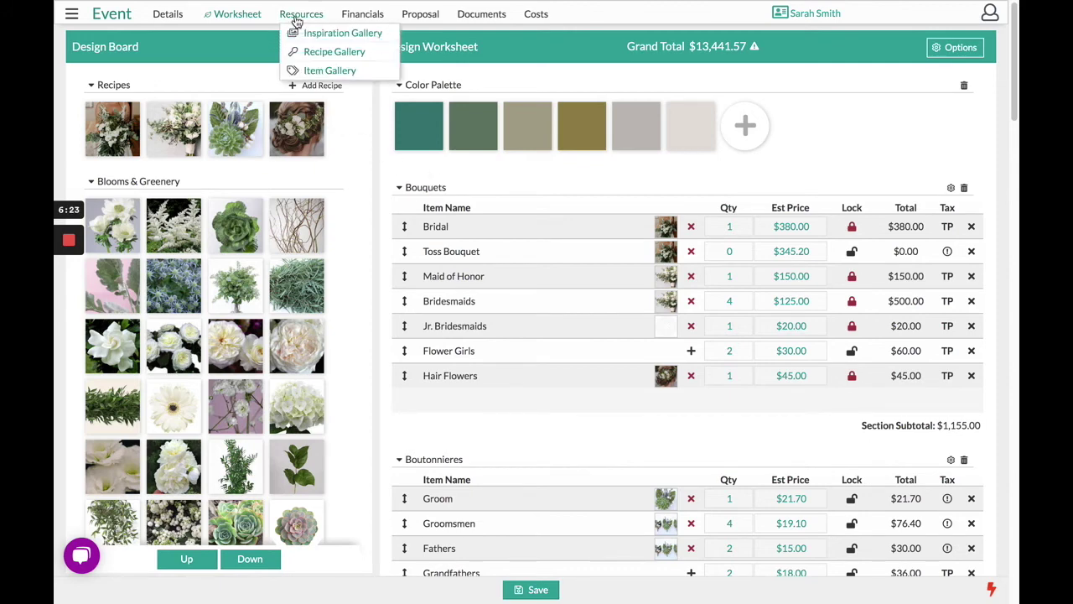
{"action": "left_click", "coordinate": [332, 54]}
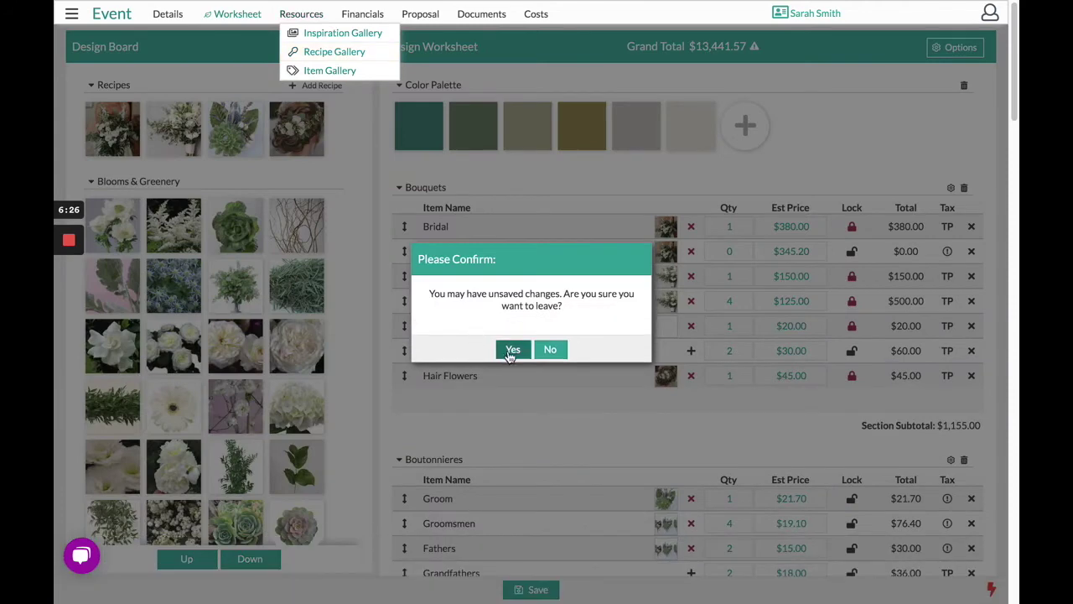
{"action": "left_click", "coordinate": [513, 350]}
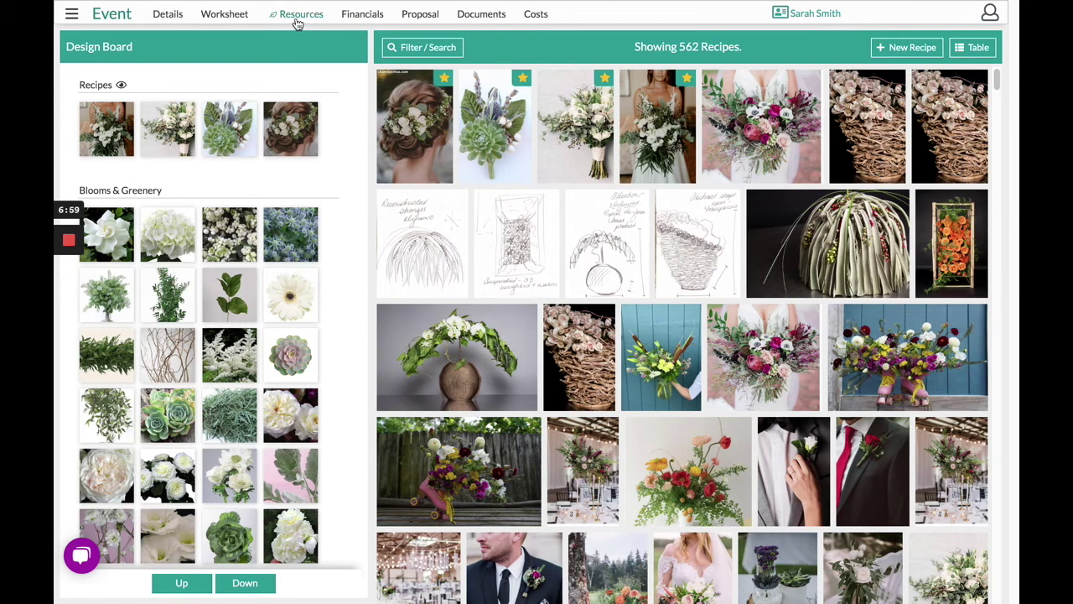
{"action": "left_click", "coordinate": [298, 23]}
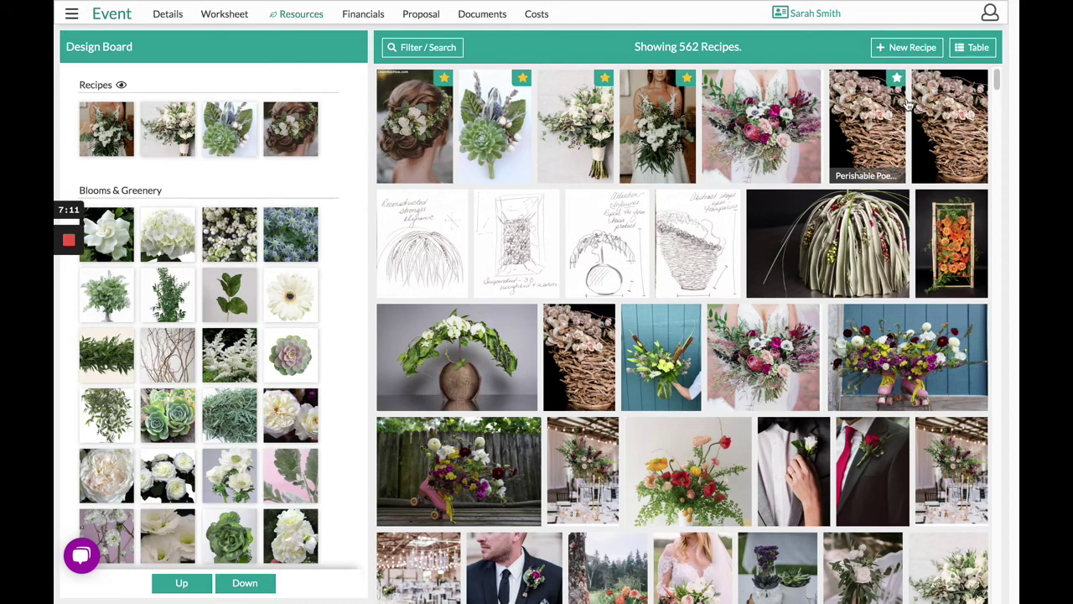
Start a new gallery recipe using the succulent boutonniere screenshot as its photo
{"action": "left_click", "coordinate": [921, 52]}
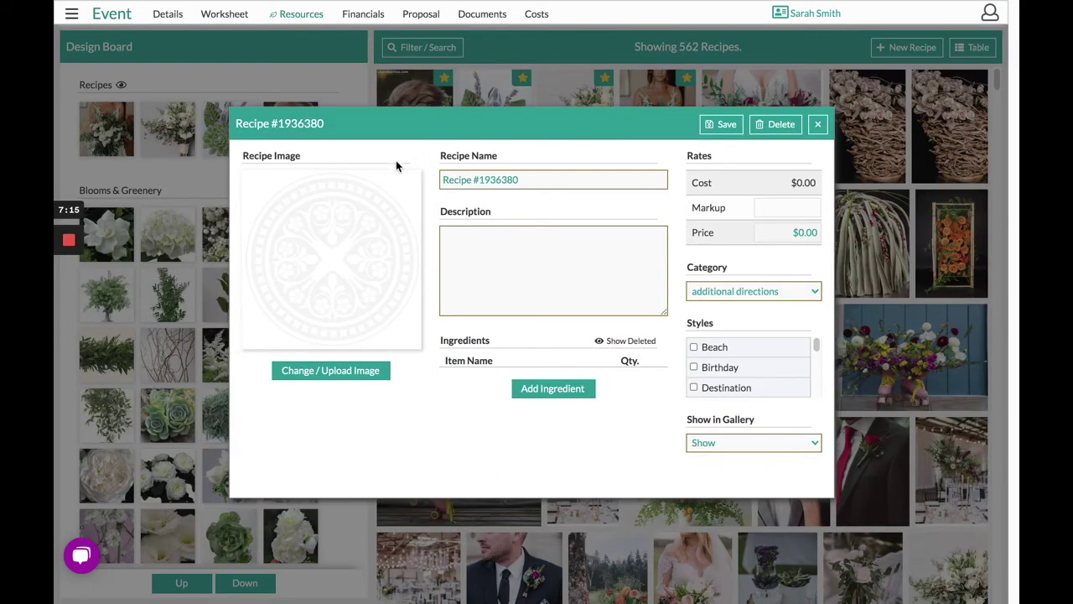
{"action": "left_click", "coordinate": [324, 376]}
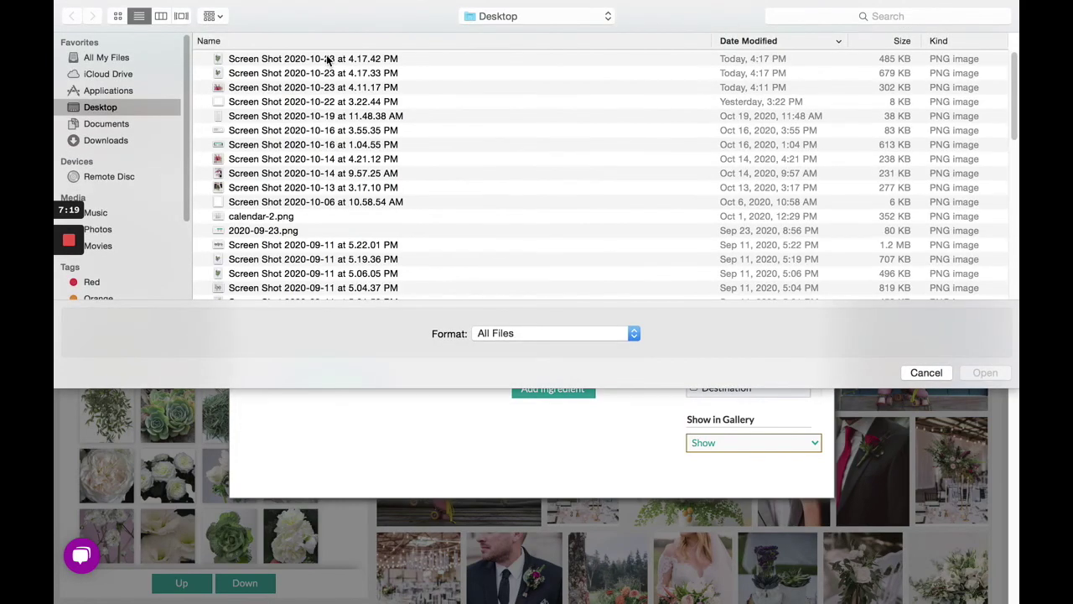
{"action": "left_click", "coordinate": [327, 59]}
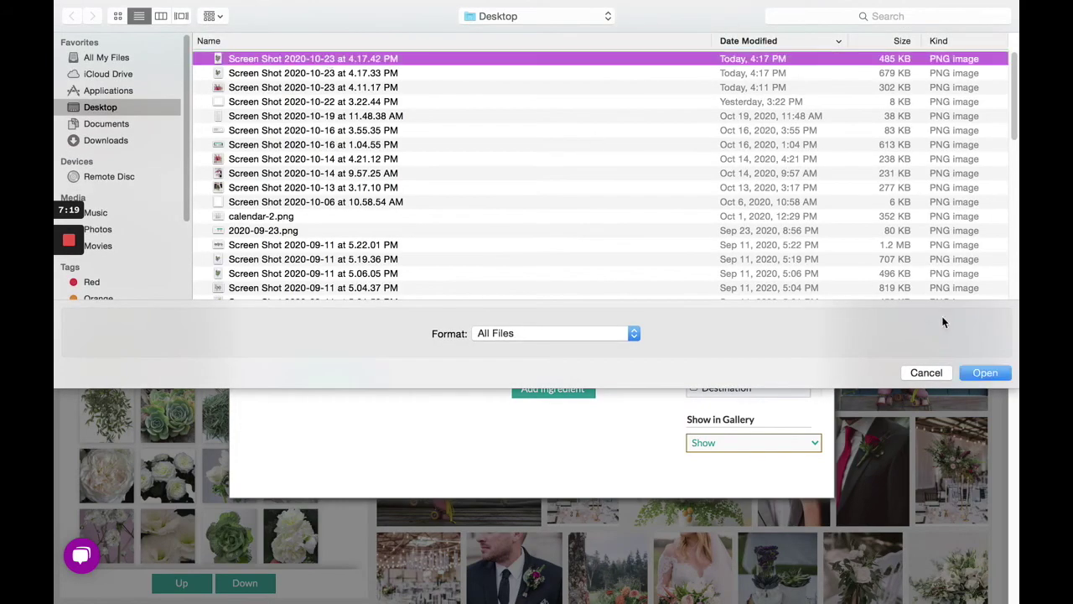
{"action": "left_click", "coordinate": [990, 375]}
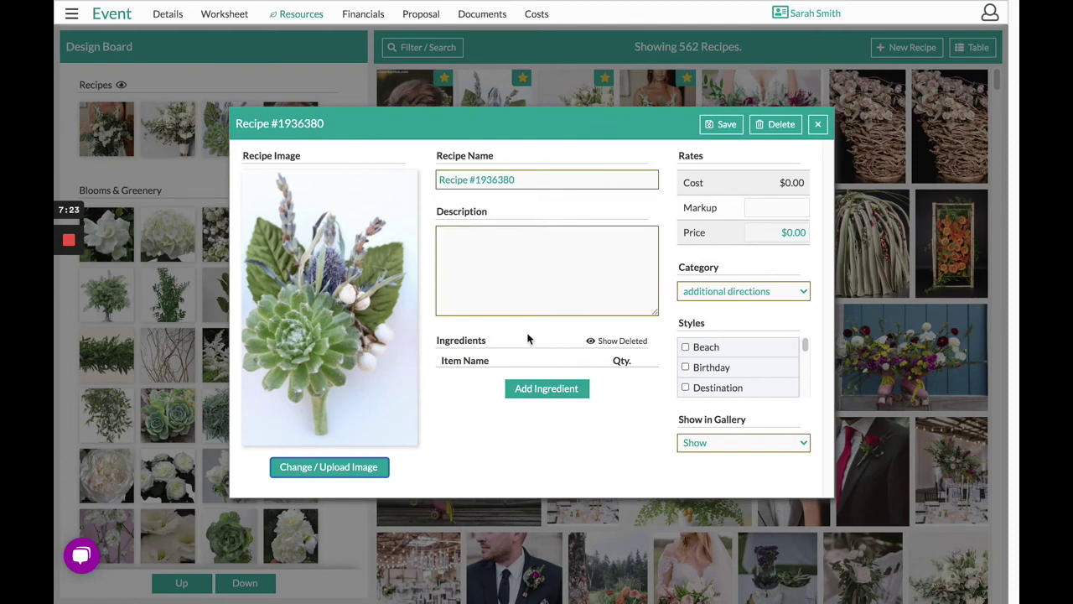
Add one Succulents 4 in. as the recipe's ingredient
{"action": "left_click", "coordinate": [543, 387]}
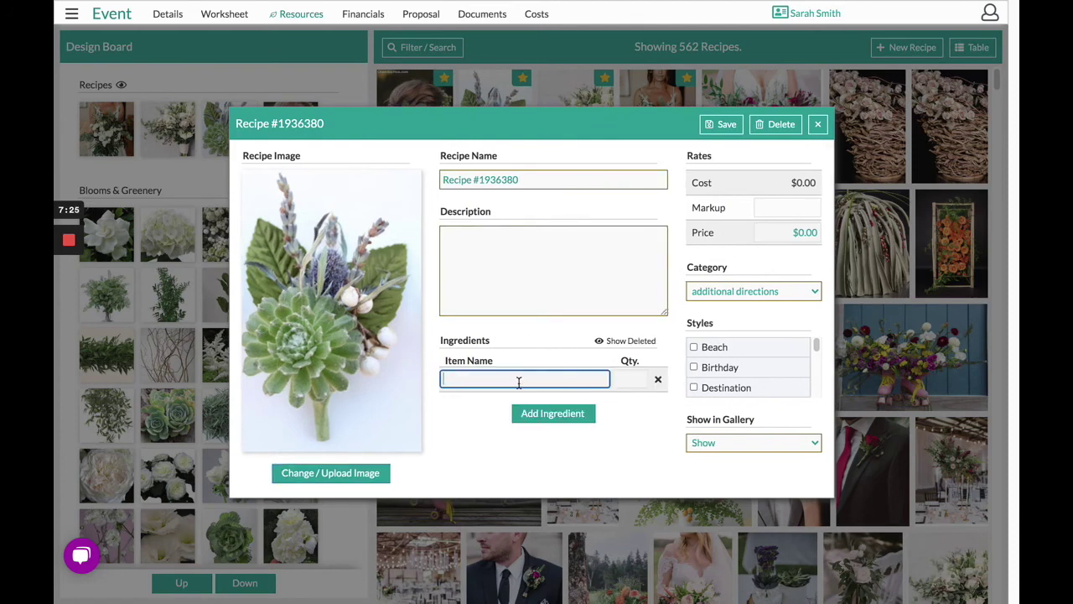
{"action": "type", "text": "succu"}
{"action": "left_click", "coordinate": [503, 402]}
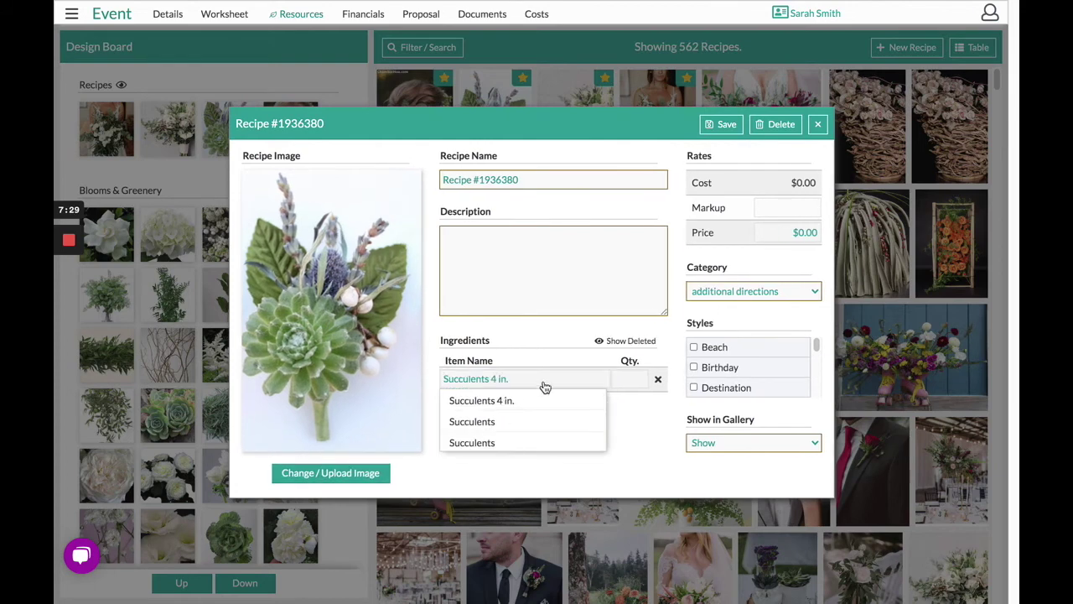
{"action": "left_click", "coordinate": [625, 379]}
{"action": "type", "text": "1"}
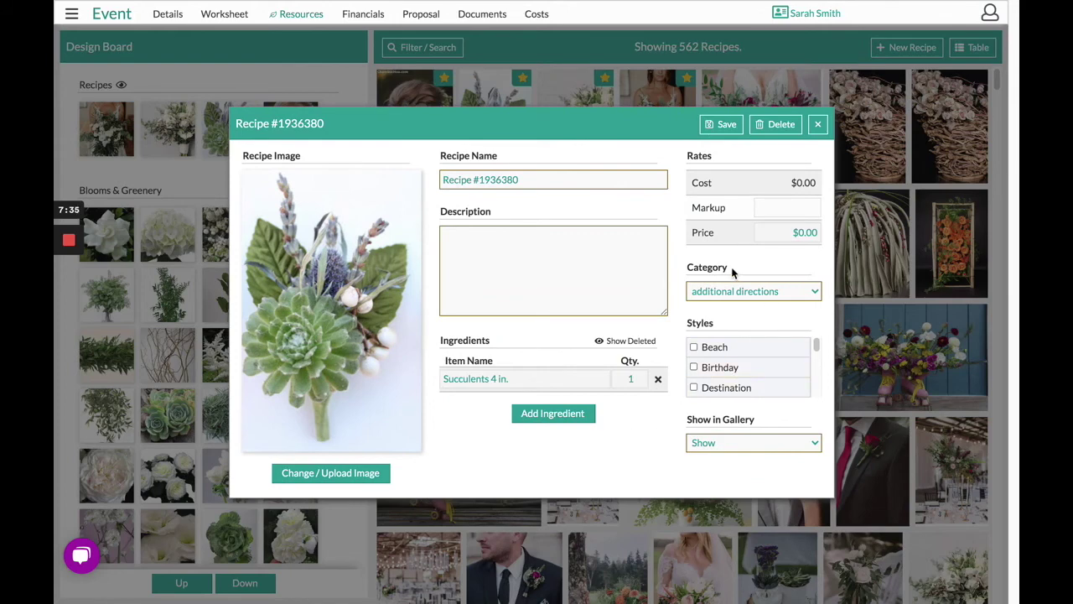
File the recipe under Boutonnieres with Garden style and save it
{"action": "left_click", "coordinate": [733, 292]}
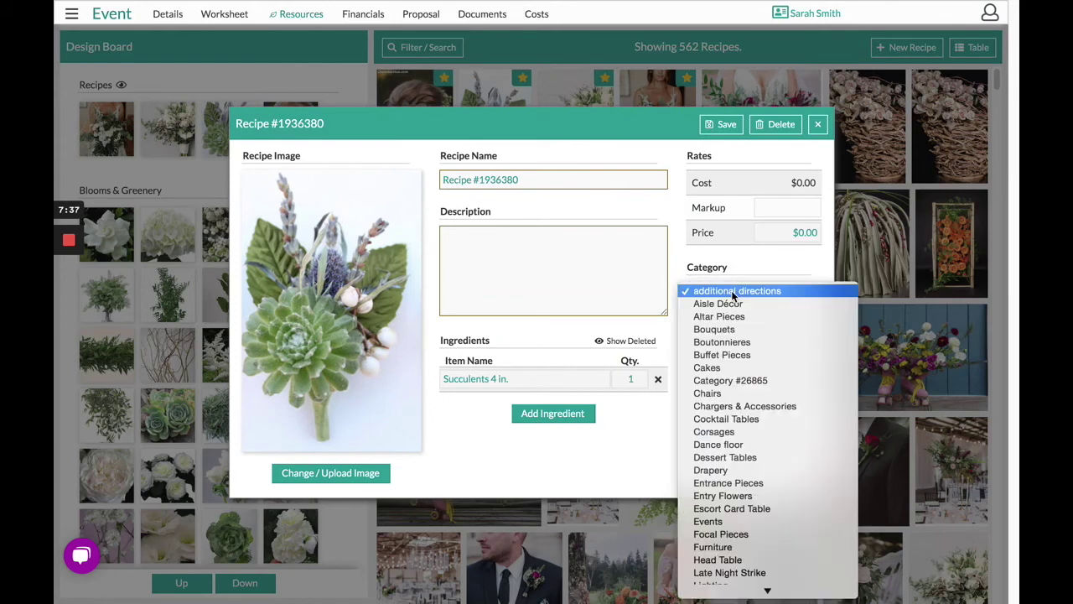
{"action": "left_click", "coordinate": [738, 346]}
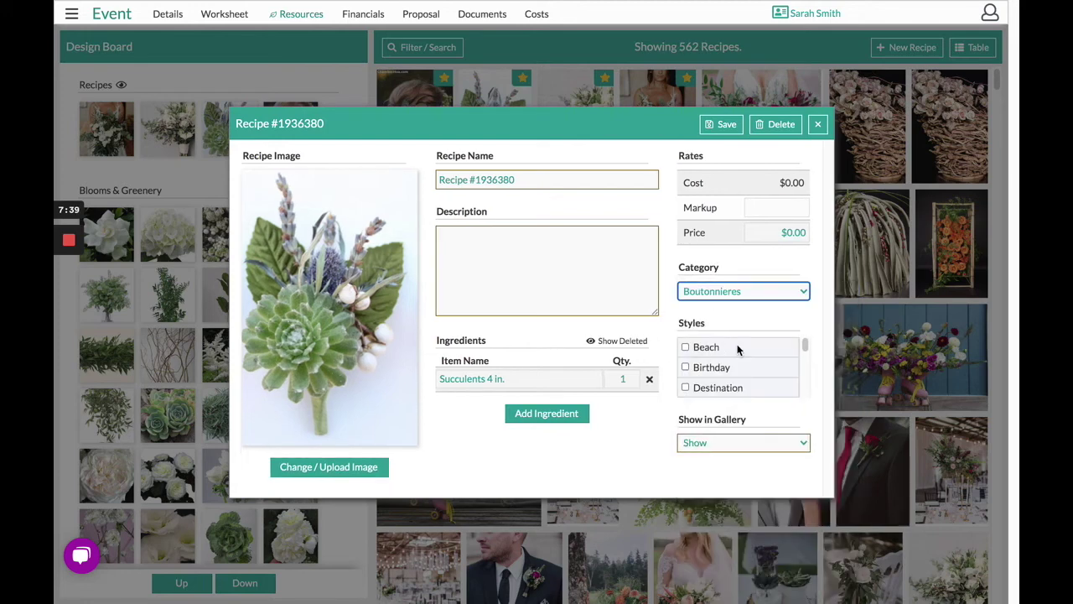
{"action": "scroll", "coordinate": [746, 369], "scroll_direction": "down", "scroll_amount": 3}
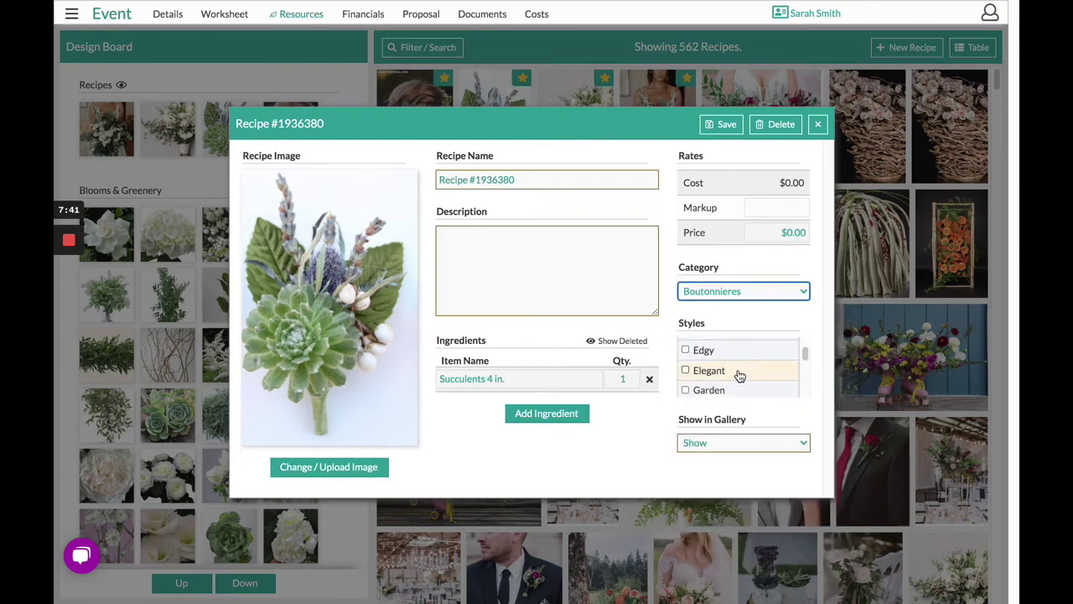
{"action": "left_click", "coordinate": [717, 390]}
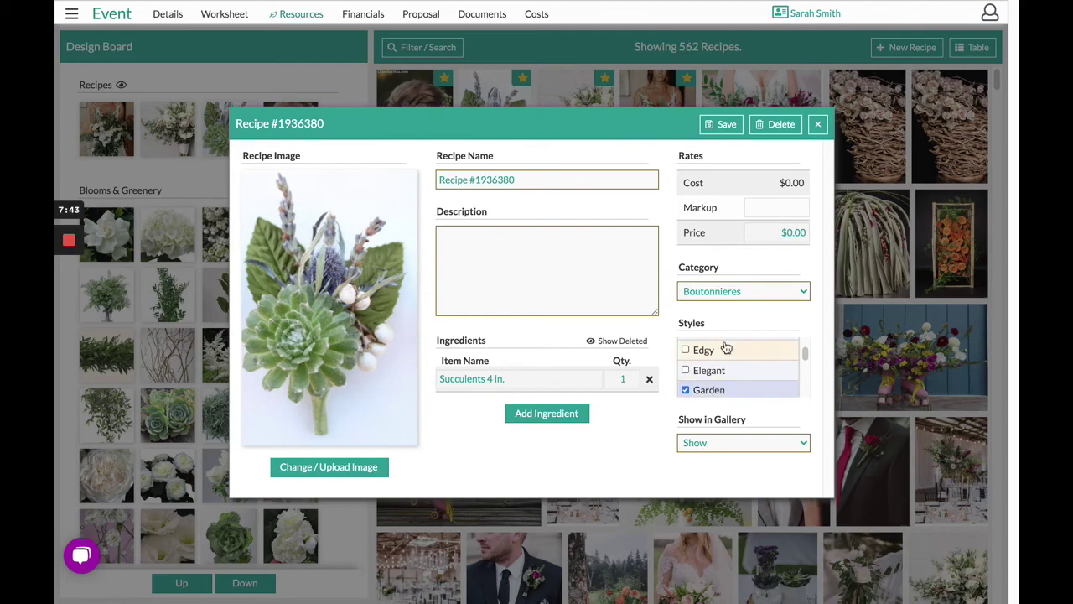
{"action": "left_click", "coordinate": [719, 131]}
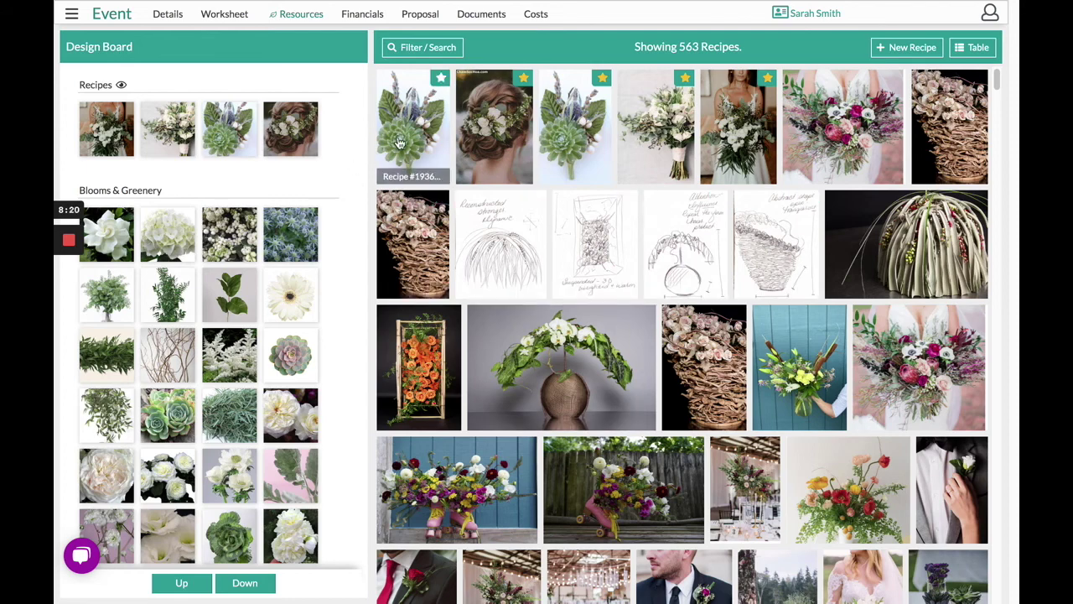
Star the succulent boutonniere onto the design board and return to the Worksheet
{"action": "left_click", "coordinate": [442, 79]}
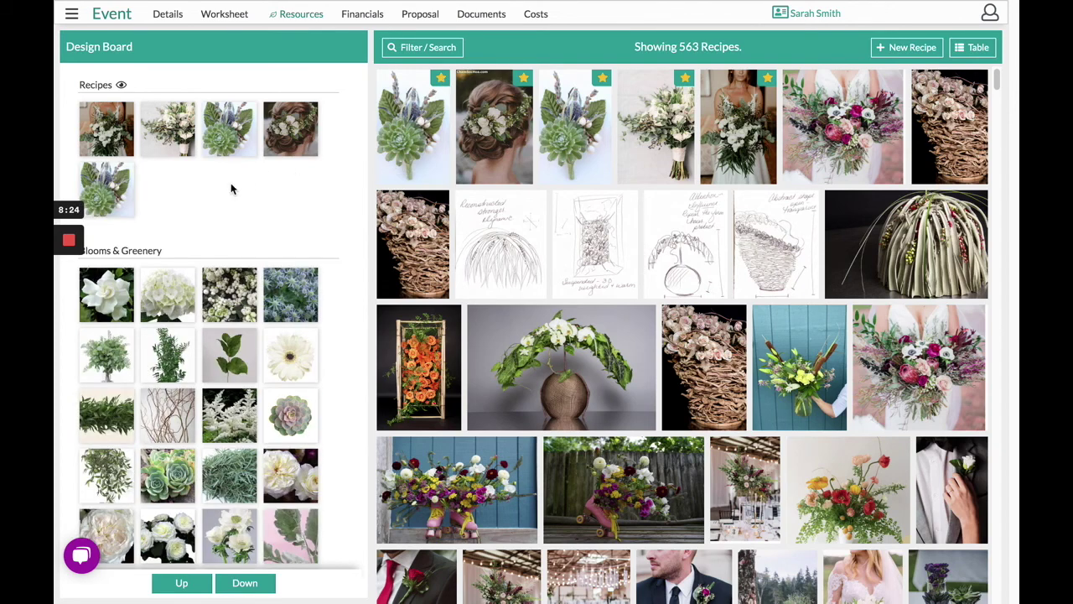
{"action": "left_click", "coordinate": [234, 18]}
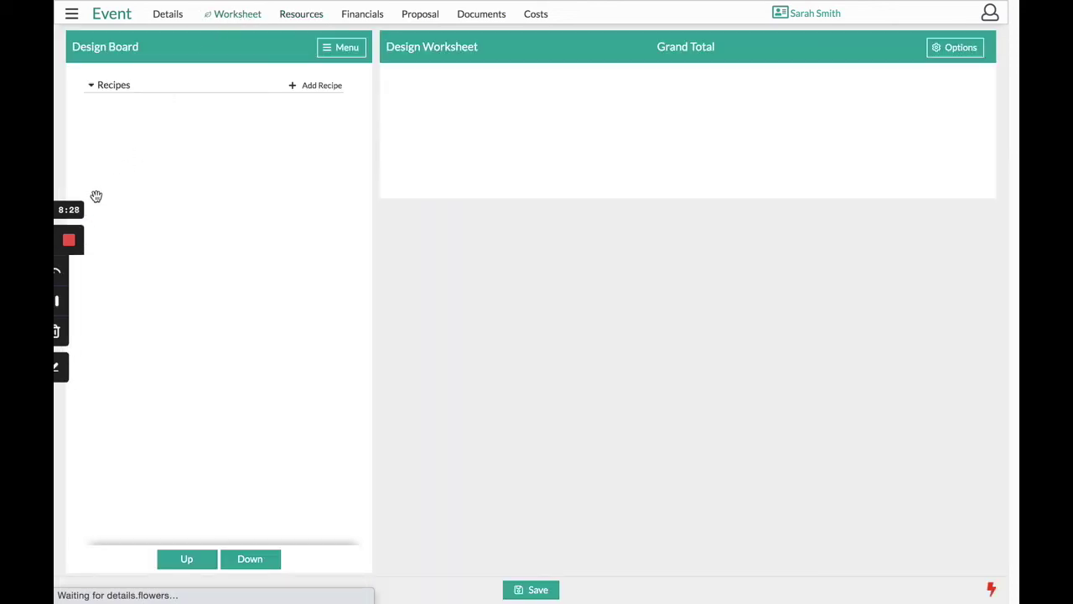